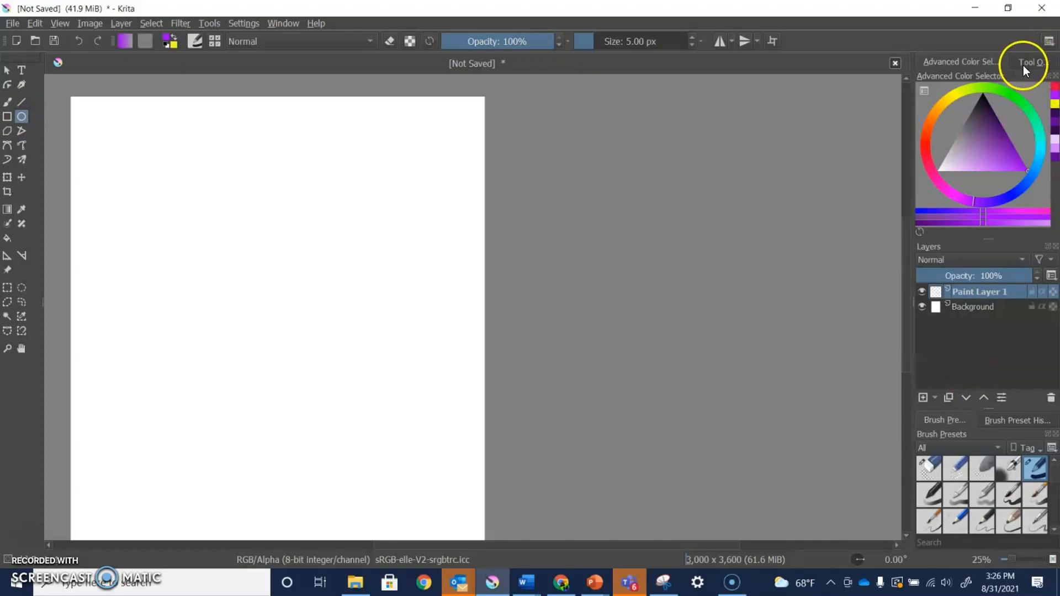
Draw a large ellipse about 1979 px wide on Paint Layer 1, filled with the purple foreground color.
{"action": "left_click", "coordinate": [1026, 66]}
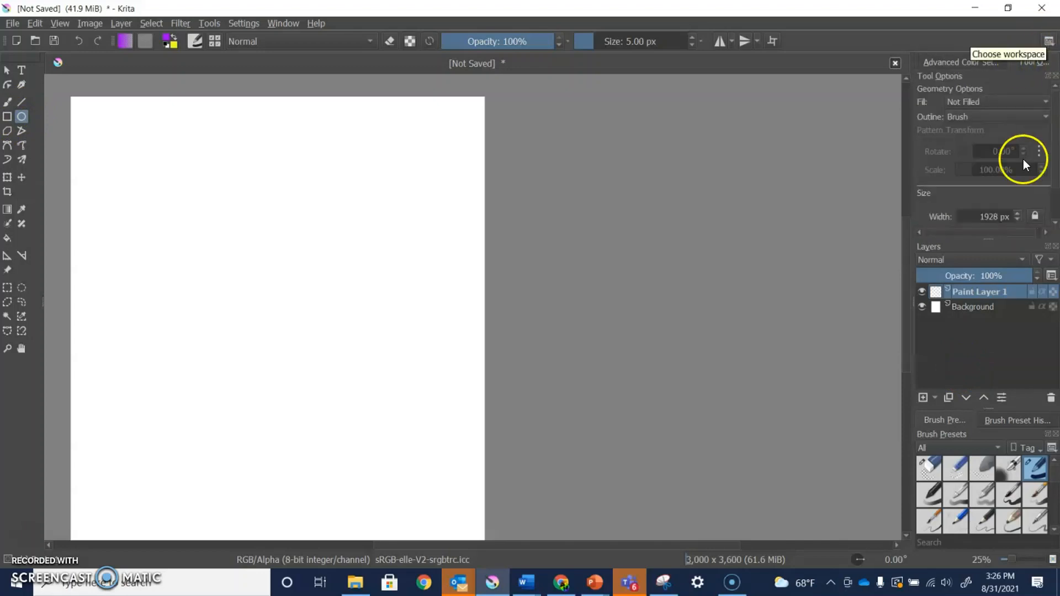
{"action": "left_click", "coordinate": [1047, 103]}
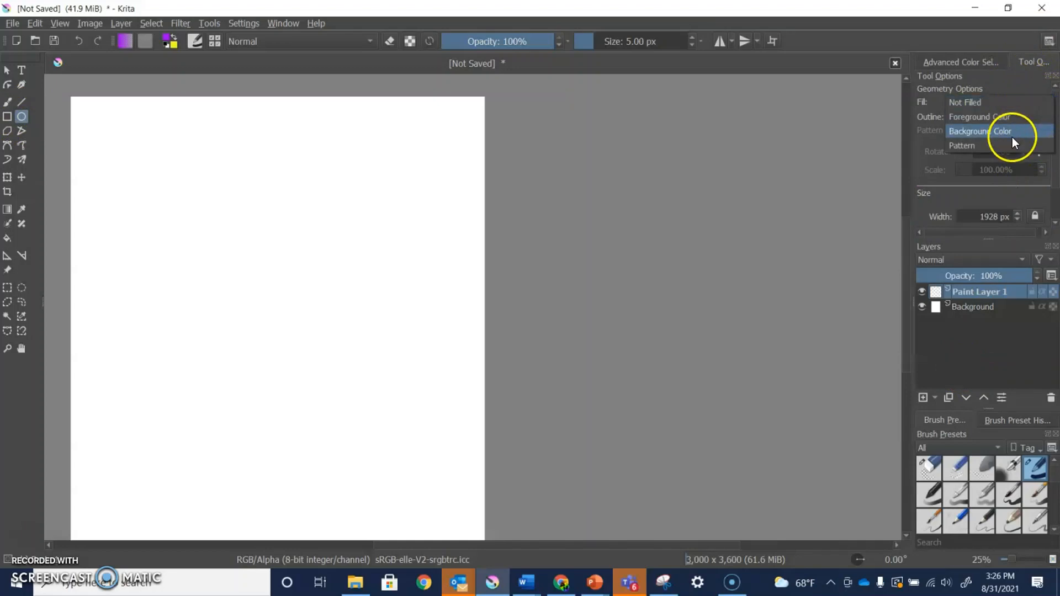
{"action": "left_click", "coordinate": [1010, 115]}
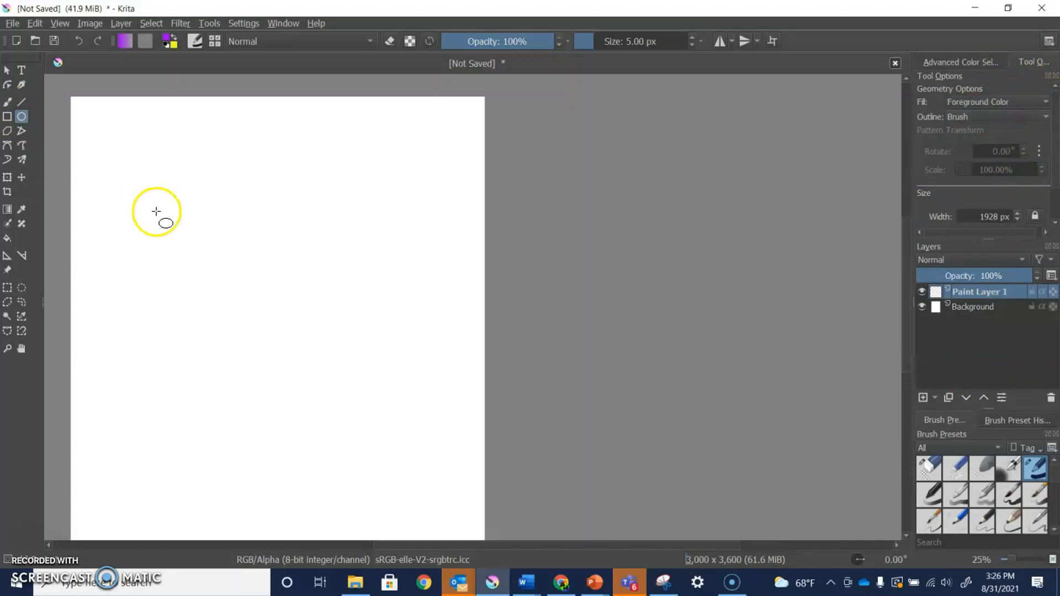
{"action": "left_click_drag", "start_coordinate": [147, 228], "coordinate": [419, 530]}
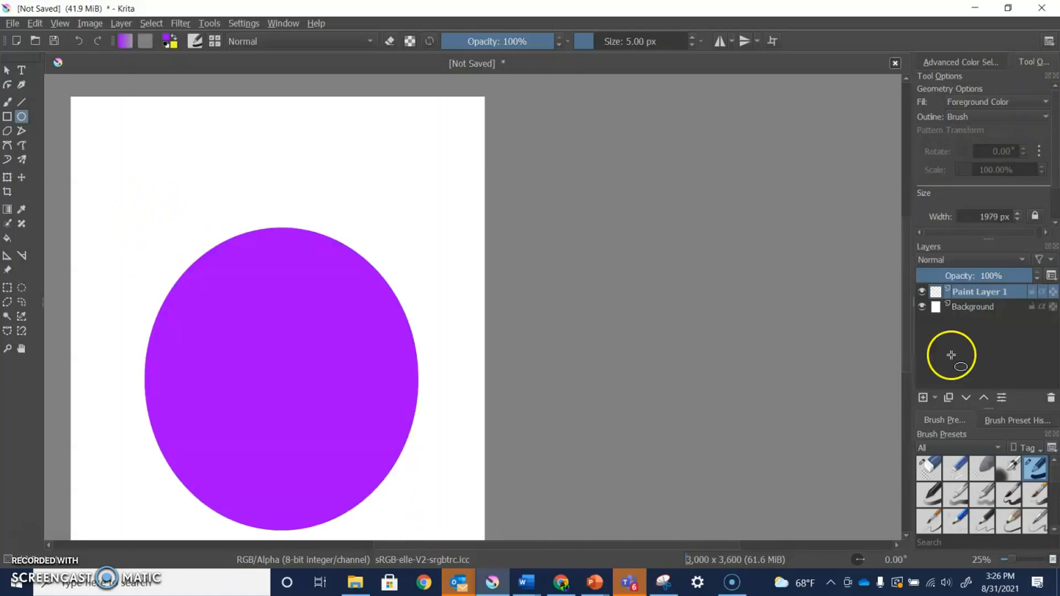
{"action": "left_click_drag", "start_coordinate": [905, 322], "coordinate": [912, 341]}
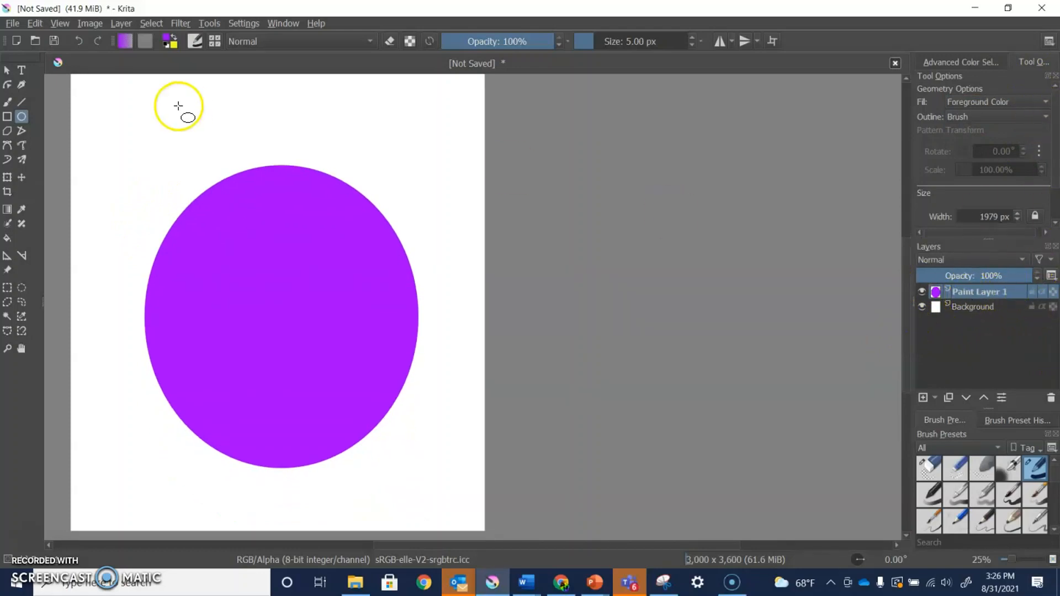
Paint a thin red arrow at the canvas's upper-left, pointing at the ellipse to mark the light direction.
{"action": "left_click", "coordinate": [9, 103]}
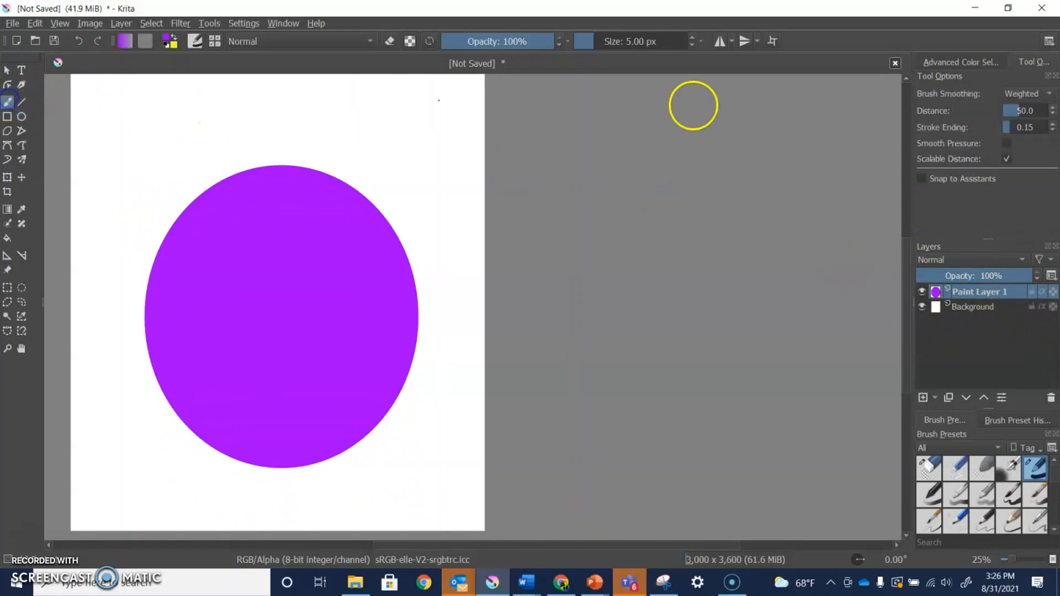
{"action": "left_click", "coordinate": [968, 60]}
{"action": "left_click", "coordinate": [1055, 94]}
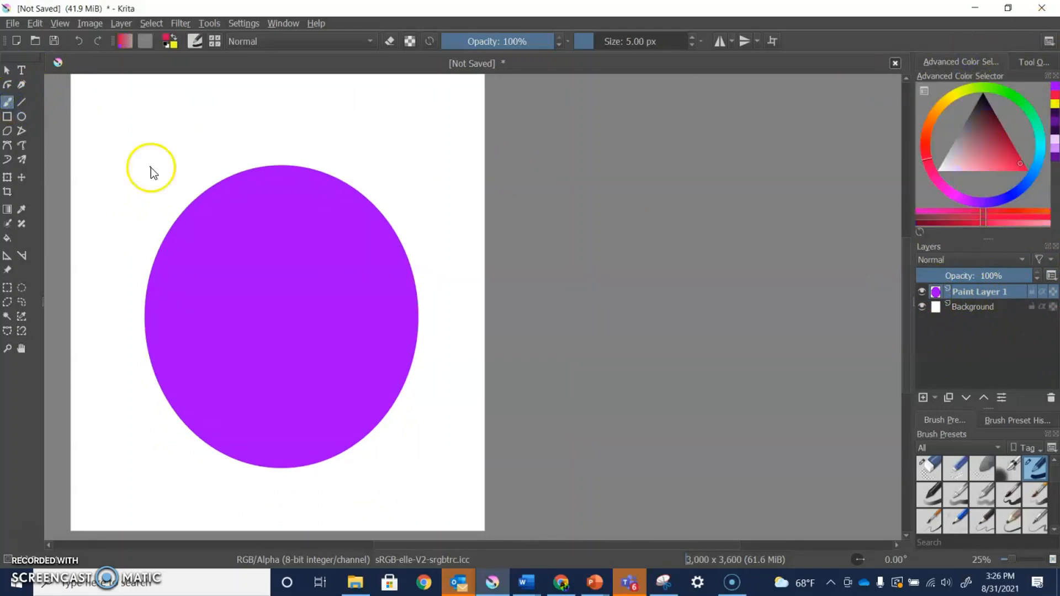
{"action": "left_click_drag", "start_coordinate": [98, 91], "coordinate": [170, 179]}
{"action": "mouse_move", "coordinate": [161, 129]}
{"action": "left_mouse_down"}
{"action": "mouse_move", "coordinate": [167, 186]}
{"action": "mouse_move", "coordinate": [121, 170]}
{"action": "left_mouse_up"}
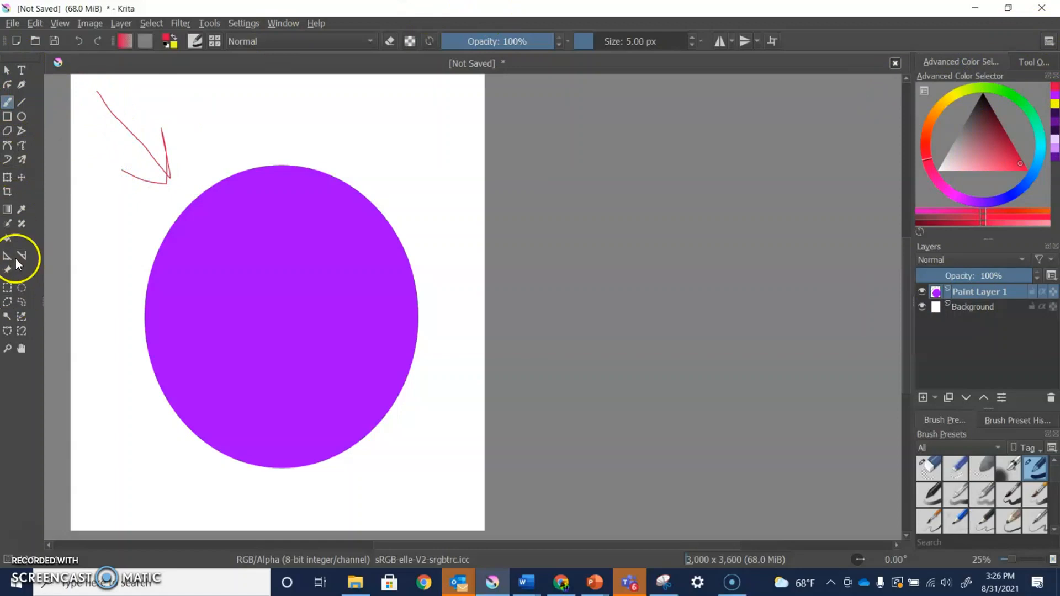
Select the purple ellipse by its contiguous color and add a new paint layer with inherited alpha above it.
{"action": "left_click", "coordinate": [8, 224]}
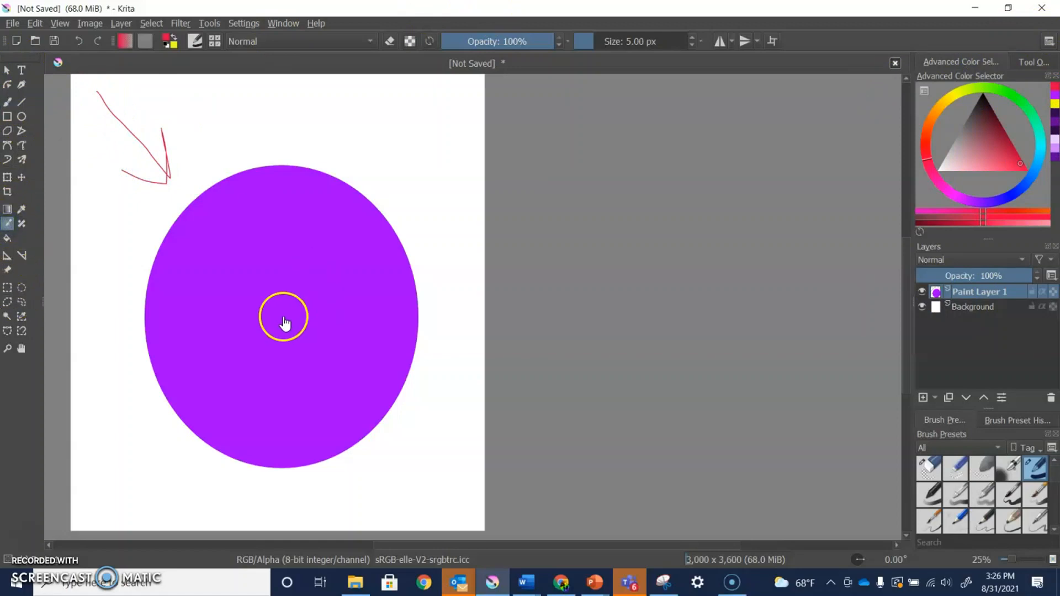
{"action": "left_click", "coordinate": [8, 320]}
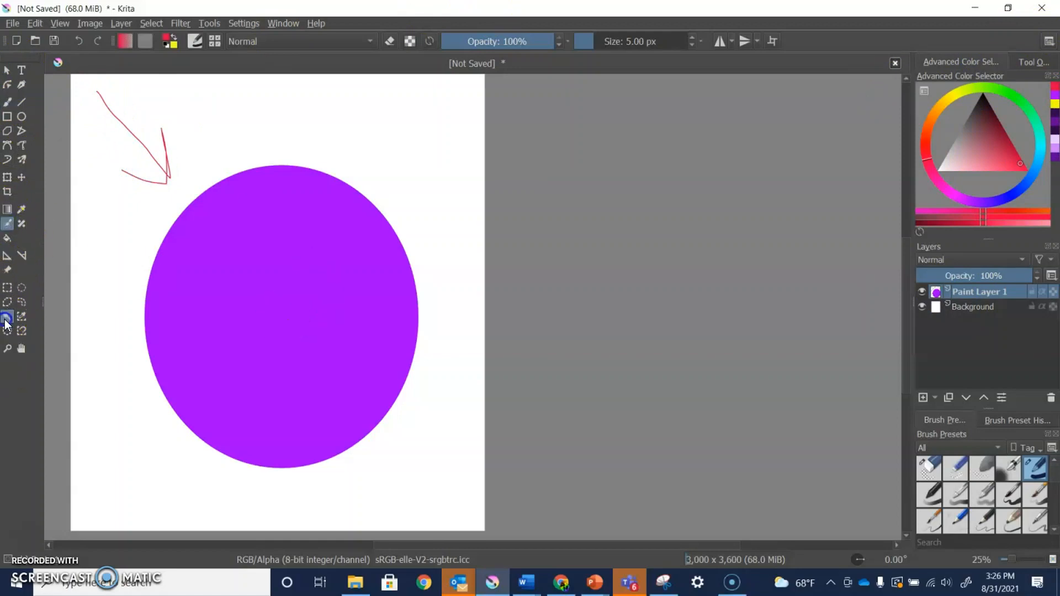
{"action": "left_click", "coordinate": [300, 350]}
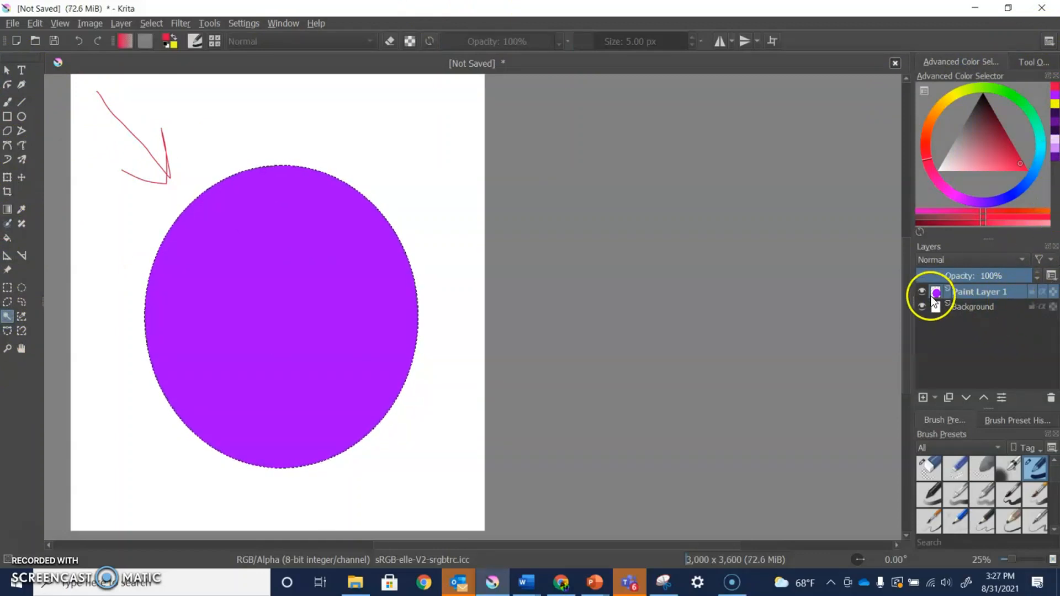
{"action": "left_click", "coordinate": [922, 398]}
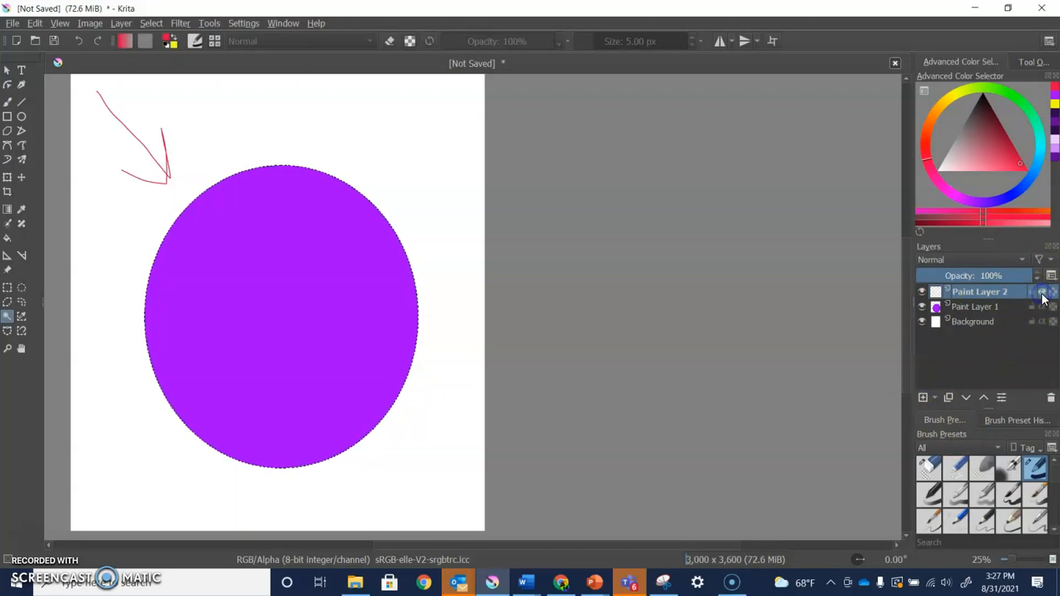
Shade the ellipse's lower and right edges with a dark purple crescent using the g)_Dry_Bristles brush at 144 px.
{"action": "left_click", "coordinate": [1055, 135]}
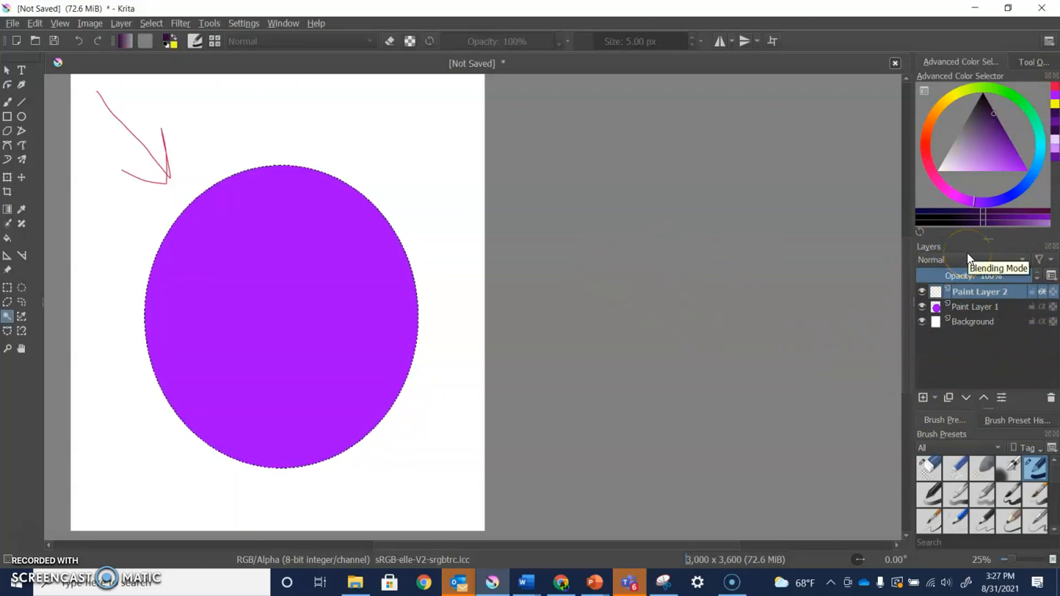
{"action": "left_click", "coordinate": [1054, 534]}
{"action": "left_click", "coordinate": [1054, 534]}
{"action": "left_click", "coordinate": [1053, 535]}
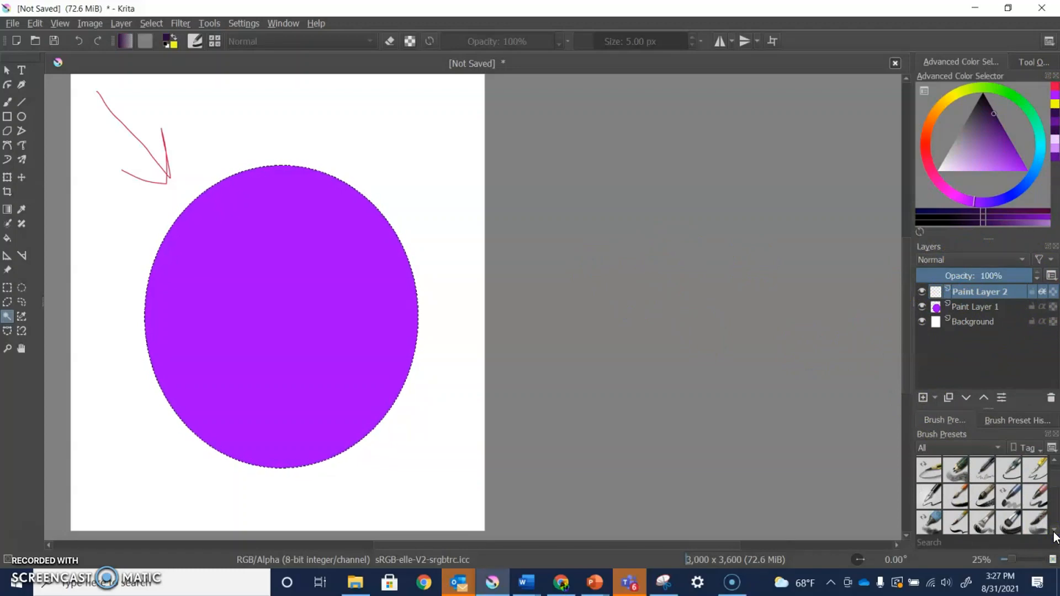
{"action": "left_click", "coordinate": [1054, 534]}
{"action": "left_click", "coordinate": [1053, 535]}
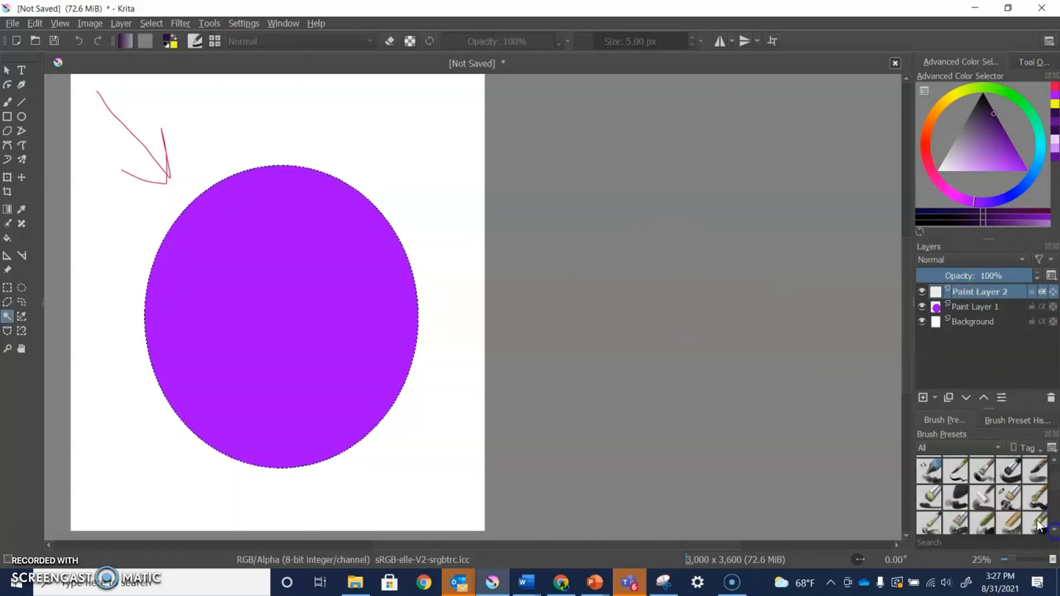
{"action": "left_click", "coordinate": [1009, 499]}
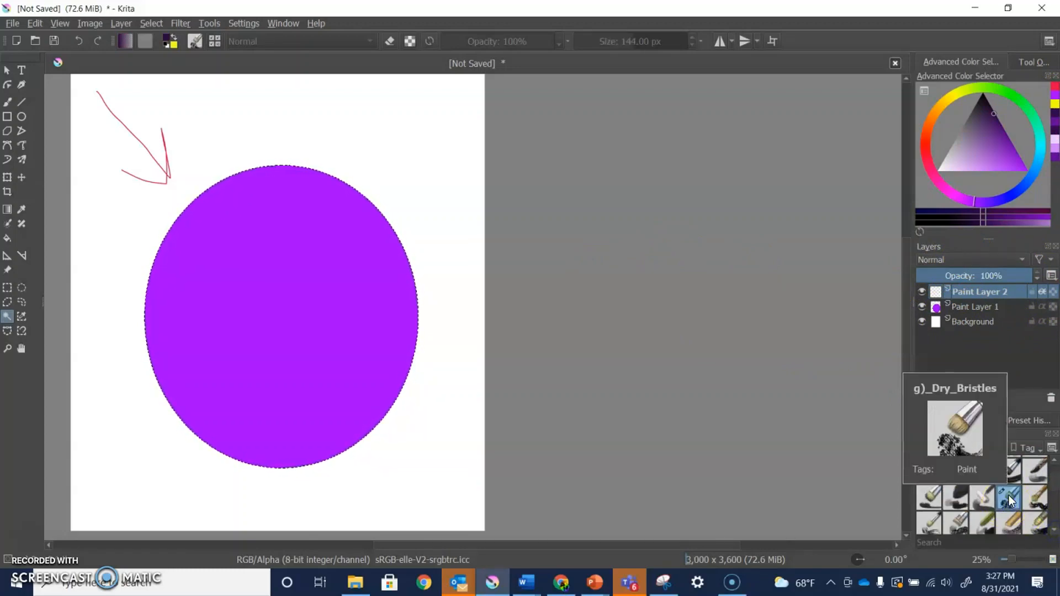
{"action": "left_click", "coordinate": [8, 103]}
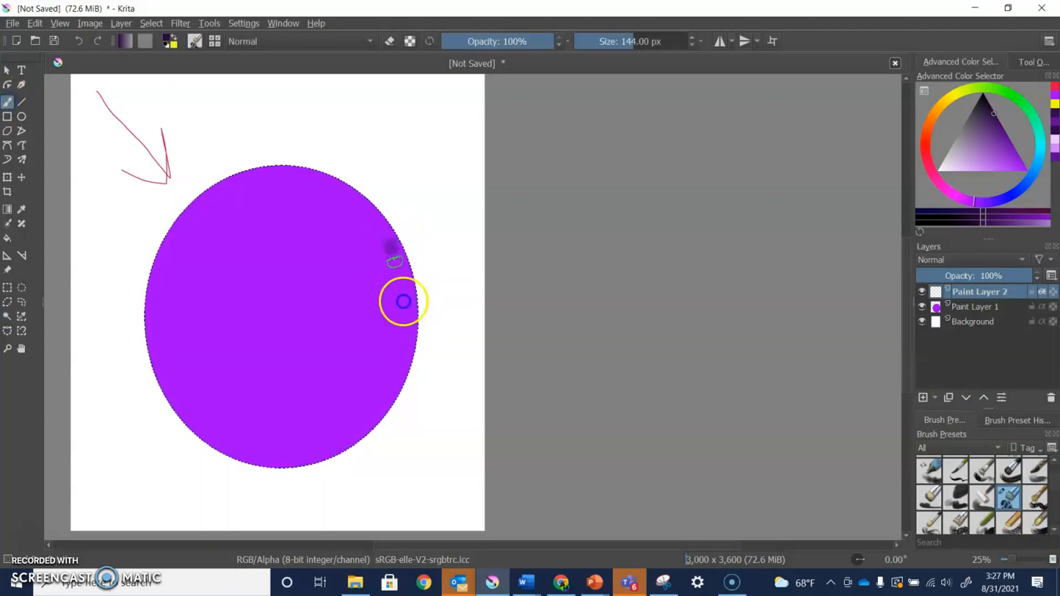
{"action": "left_click_drag", "start_coordinate": [393, 255], "coordinate": [401, 328]}
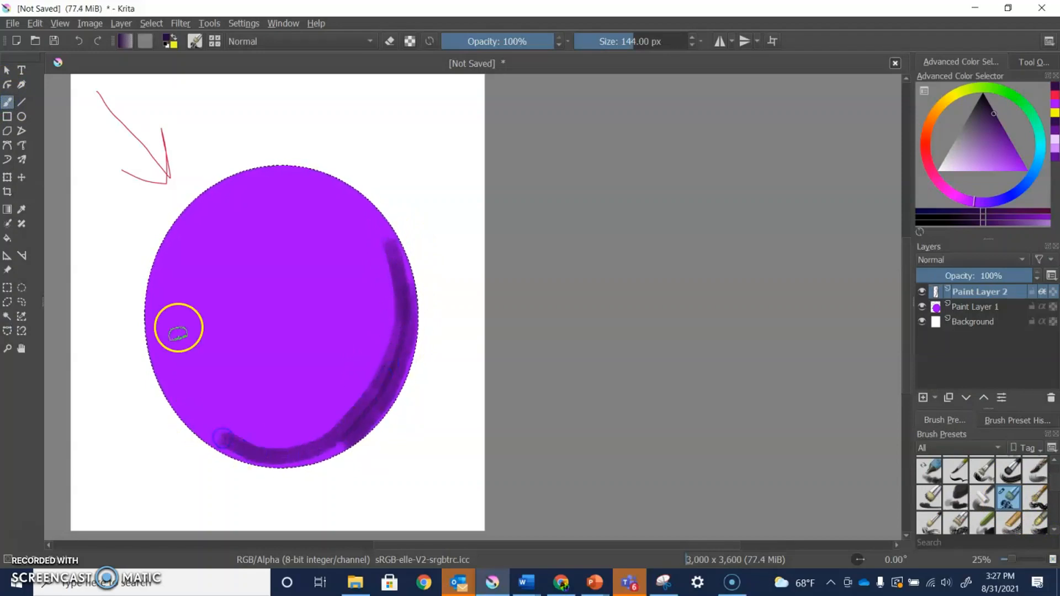
{"action": "mouse_move", "coordinate": [191, 433]}
{"action": "left_mouse_down"}
{"action": "mouse_move", "coordinate": [196, 409]}
{"action": "mouse_move", "coordinate": [170, 391]}
{"action": "left_mouse_up"}
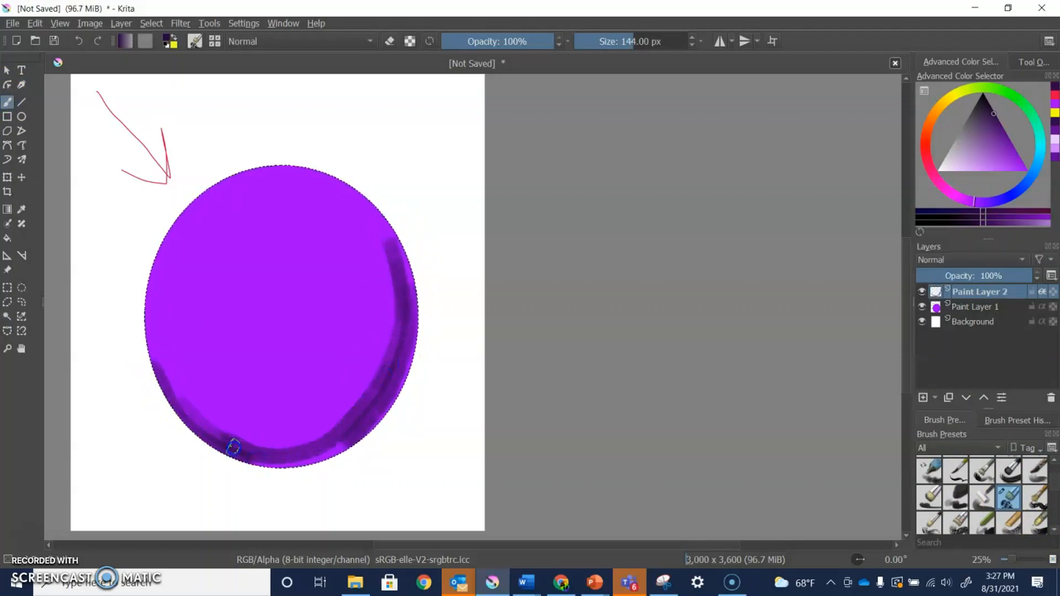
{"action": "left_click_drag", "start_coordinate": [390, 379], "coordinate": [303, 455]}
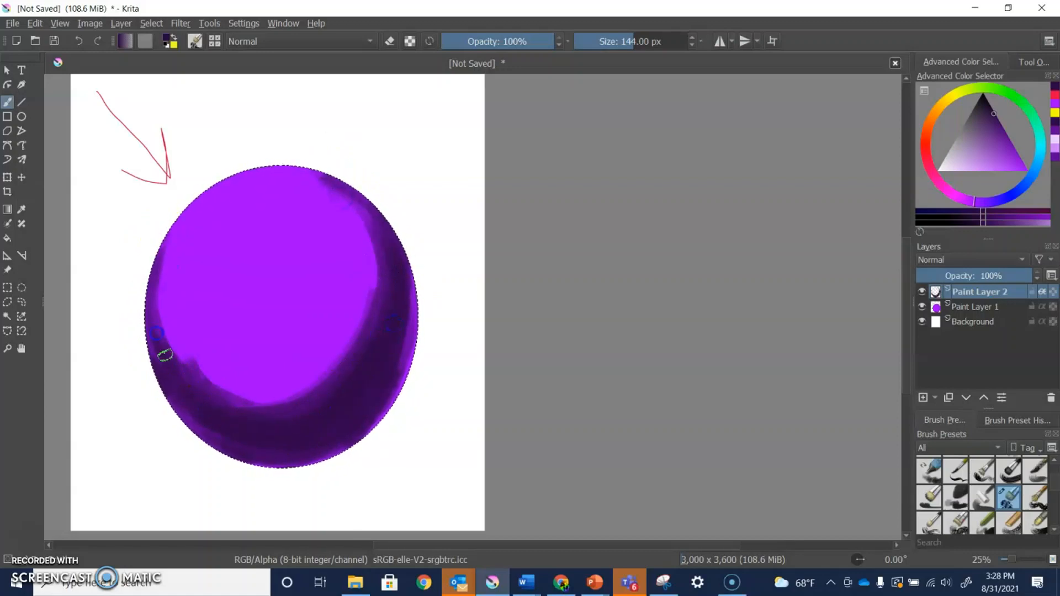
Add another paint layer and paint a medium purple transition band along the inner side of the dark shadow.
{"action": "left_click", "coordinate": [923, 397]}
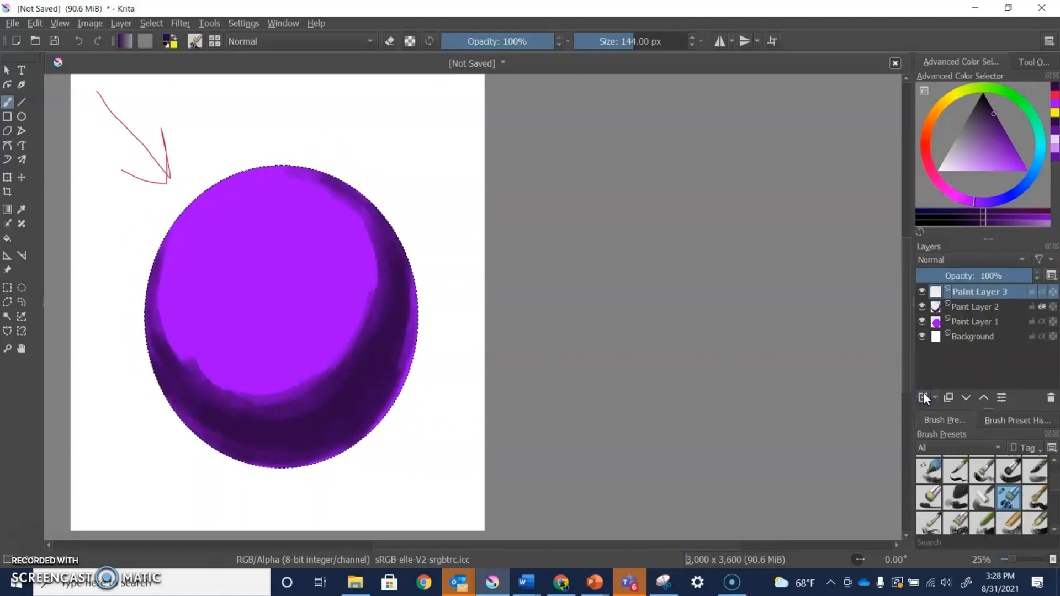
{"action": "left_click", "coordinate": [1054, 134]}
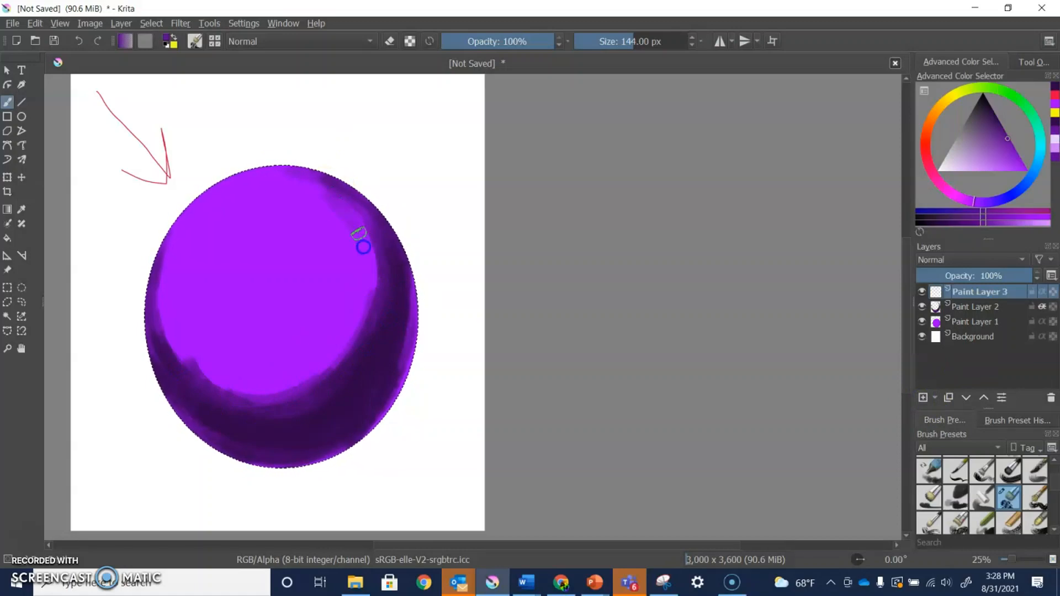
{"action": "mouse_move", "coordinate": [345, 360]}
{"action": "left_mouse_down"}
{"action": "mouse_move", "coordinate": [222, 390]}
{"action": "mouse_move", "coordinate": [167, 302]}
{"action": "mouse_move", "coordinate": [166, 237]}
{"action": "mouse_move", "coordinate": [243, 170]}
{"action": "left_mouse_up"}
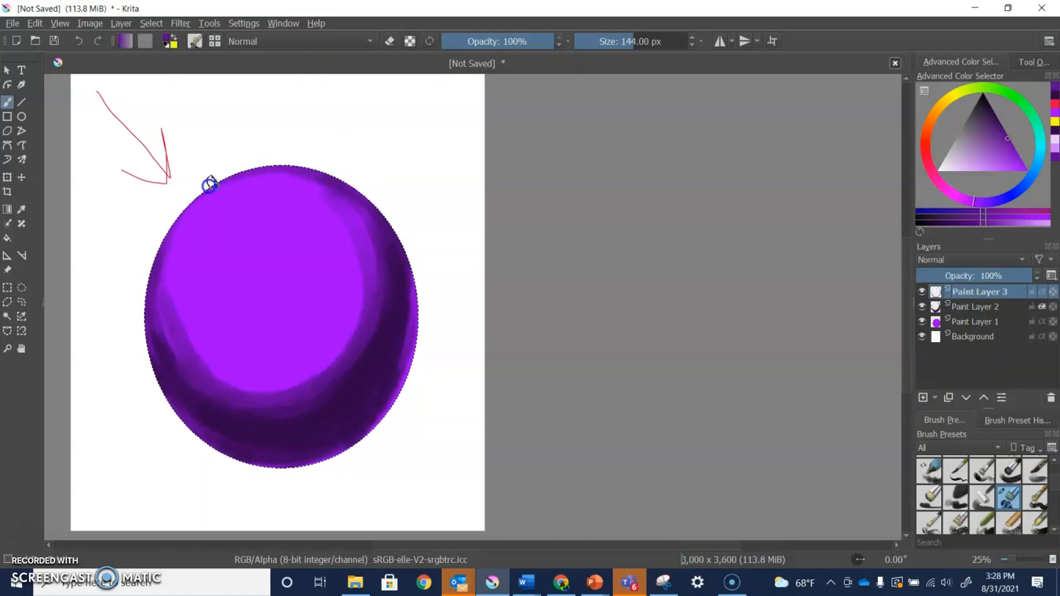
{"action": "left_click_drag", "start_coordinate": [225, 378], "coordinate": [351, 369]}
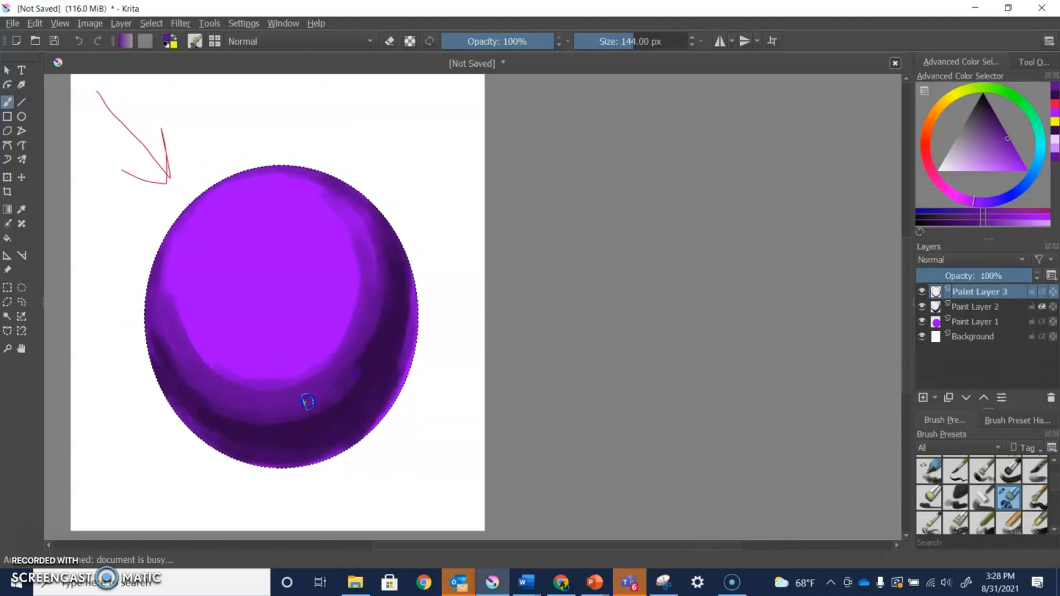
{"action": "left_click", "coordinate": [76, 42]}
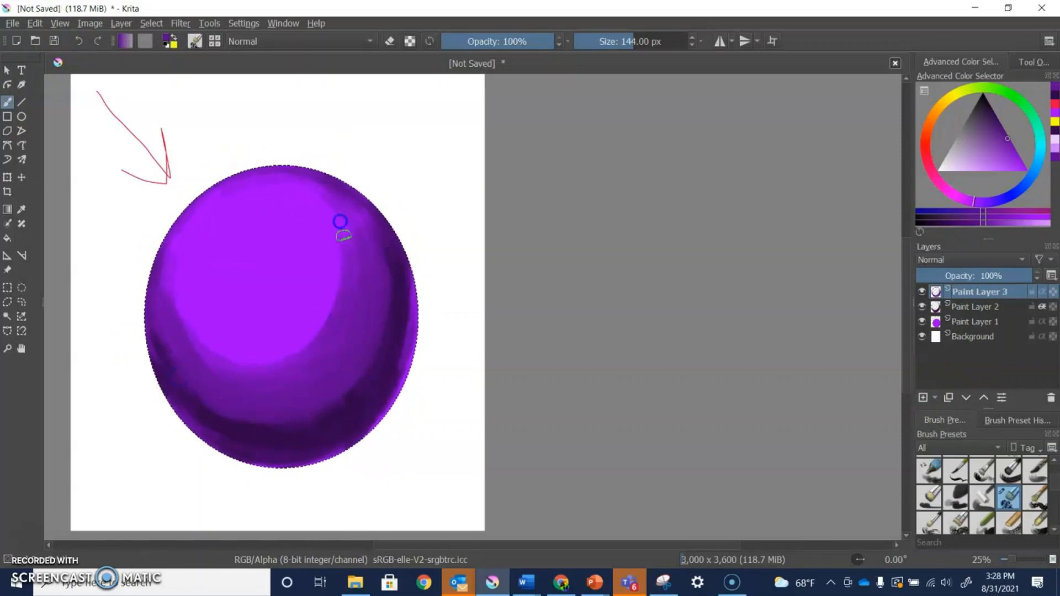
With Paint Layer 3 temporarily hidden, fill in the dark purple shadow along the ellipse's bottom-left edge on Paint Layer 2.
{"action": "left_click", "coordinate": [973, 306]}
{"action": "left_click", "coordinate": [921, 291]}
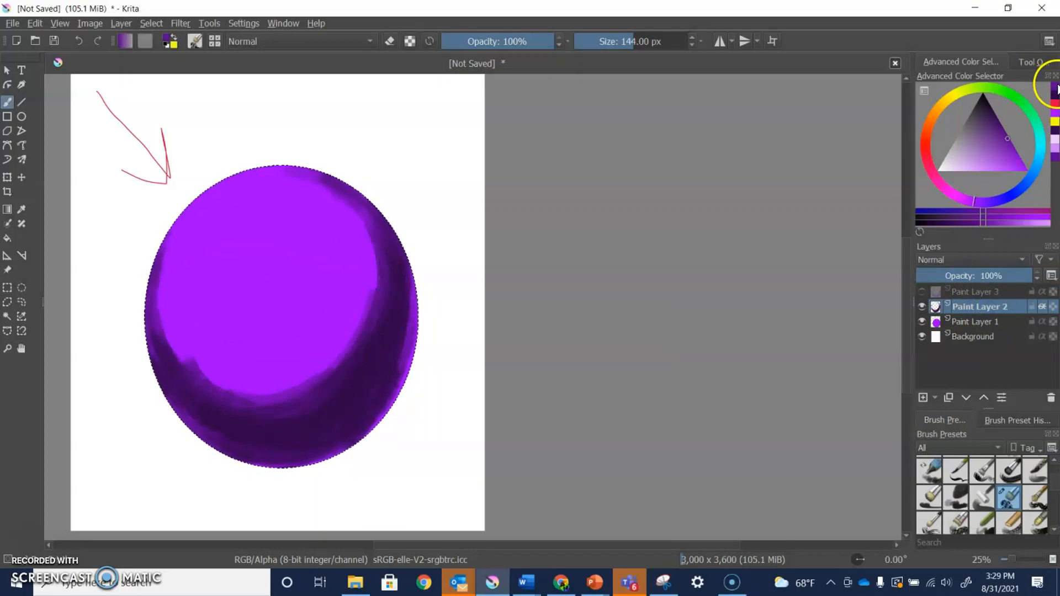
{"action": "left_click", "coordinate": [1054, 155]}
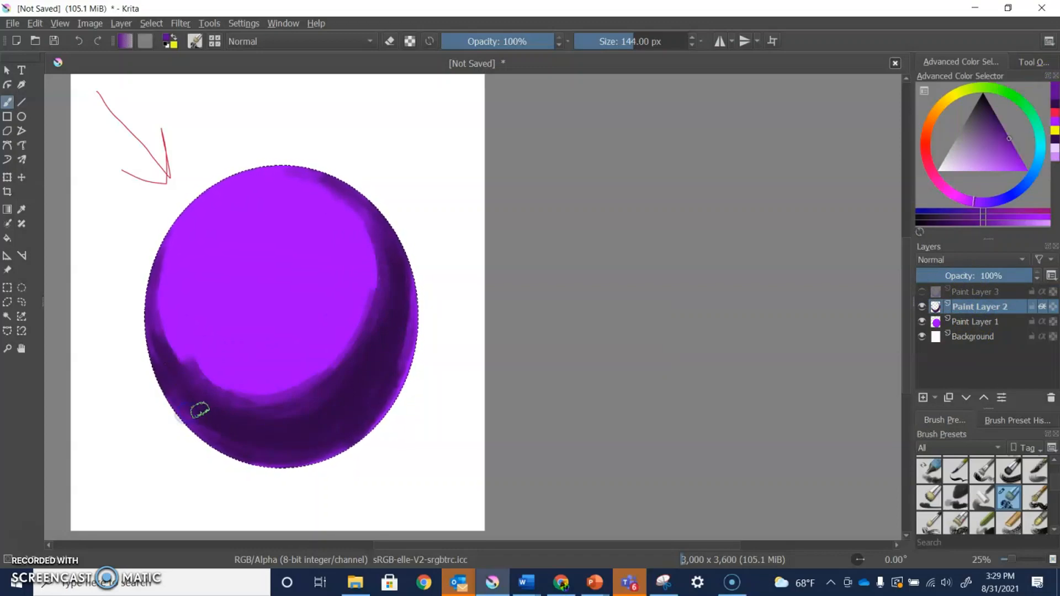
{"action": "left_click", "coordinate": [79, 41]}
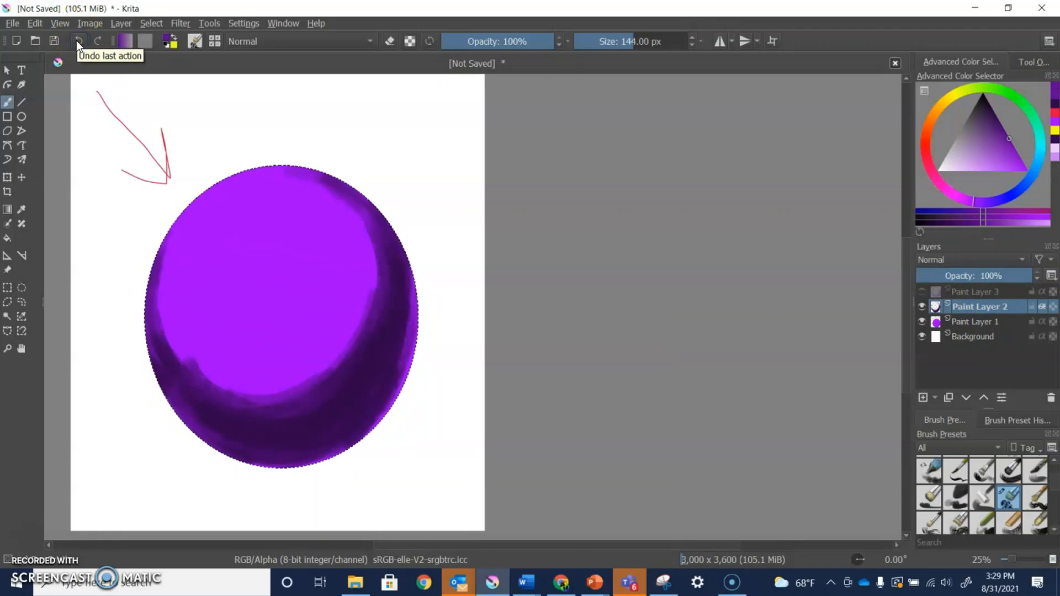
{"action": "left_click", "coordinate": [1056, 104]}
{"action": "left_click_drag", "start_coordinate": [172, 381], "coordinate": [217, 436]}
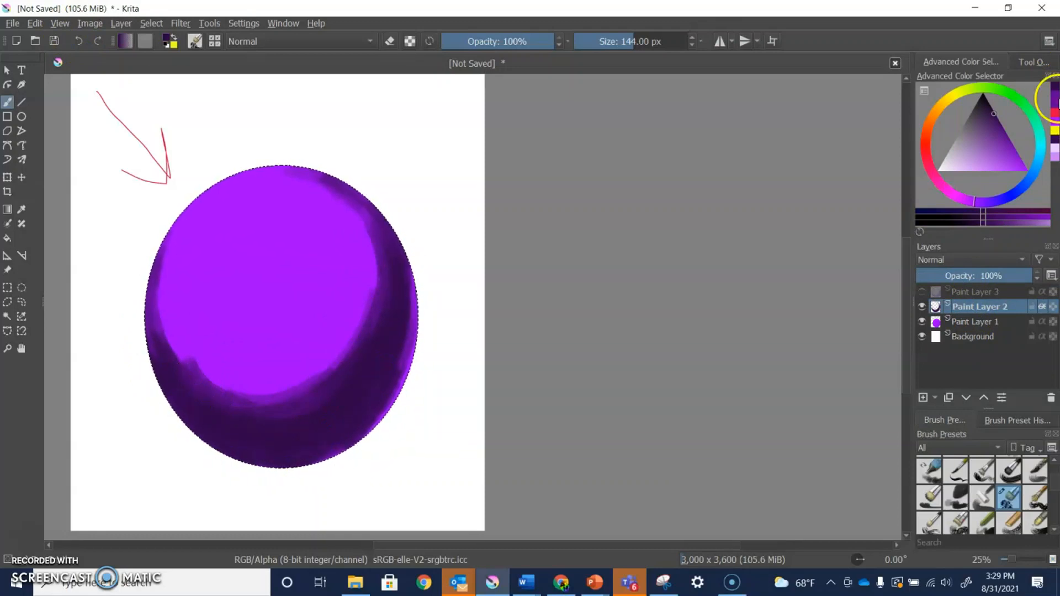
{"action": "left_click", "coordinate": [922, 291]}
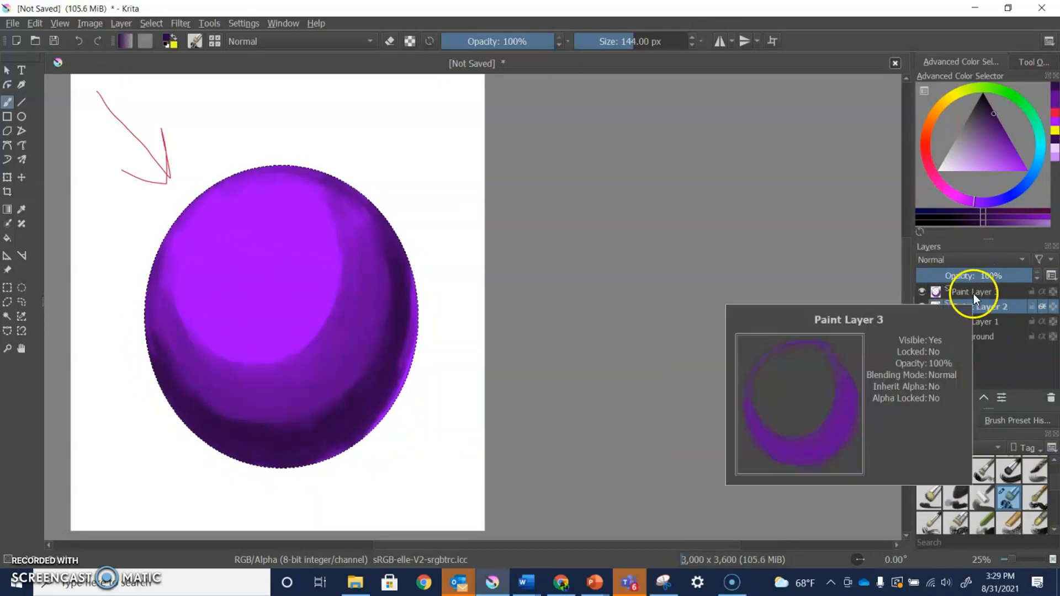
Add a paint layer at the top of the stack, with inherited alpha on it and Paint Layer 3.
{"action": "left_click", "coordinate": [922, 397]}
{"action": "left_click", "coordinate": [1042, 308]}
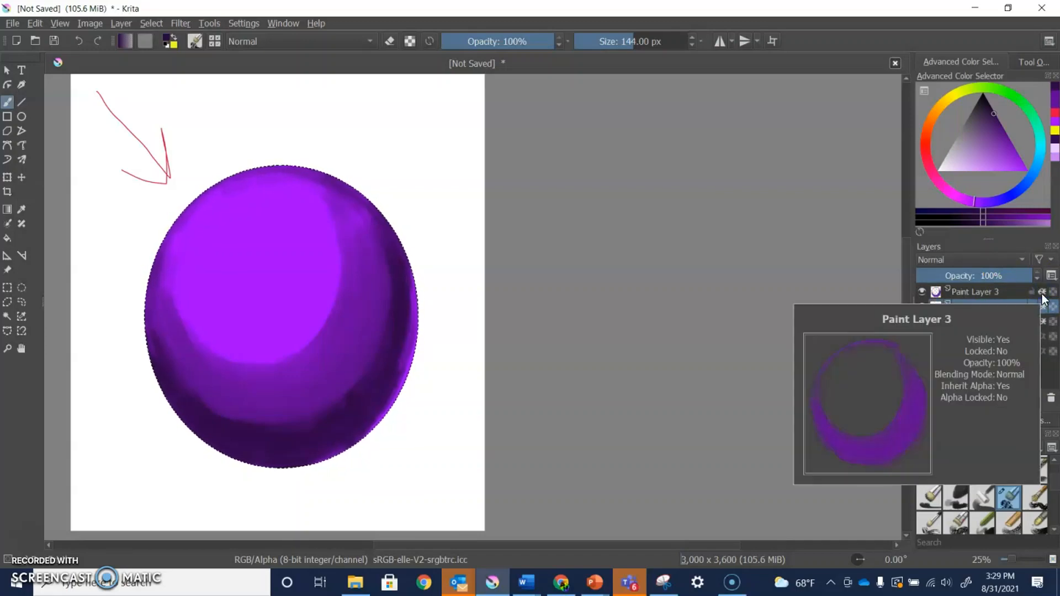
{"action": "left_click", "coordinate": [1055, 150]}
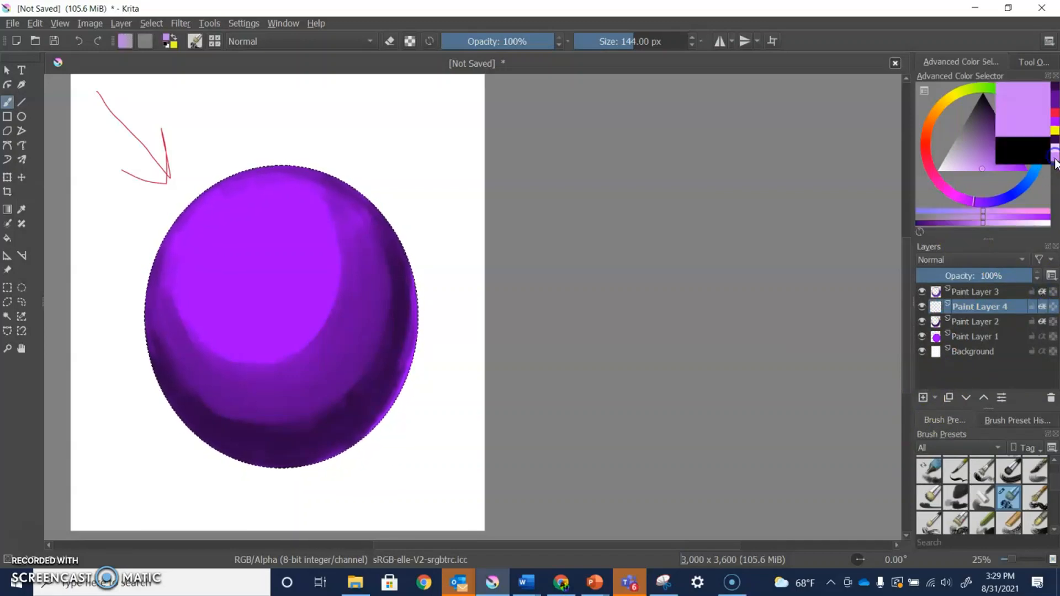
{"action": "left_click", "coordinate": [922, 293]}
{"action": "left_click", "coordinate": [921, 292]}
{"action": "left_click", "coordinate": [972, 294]}
{"action": "left_click_drag", "start_coordinate": [977, 307], "coordinate": [987, 293]}
Paint a light purple round highlight in the ellipse's upper-left area and a thin reflected light along its lower-right edge.
{"action": "left_click_drag", "start_coordinate": [223, 232], "coordinate": [203, 271]}
{"action": "left_click", "coordinate": [78, 40]}
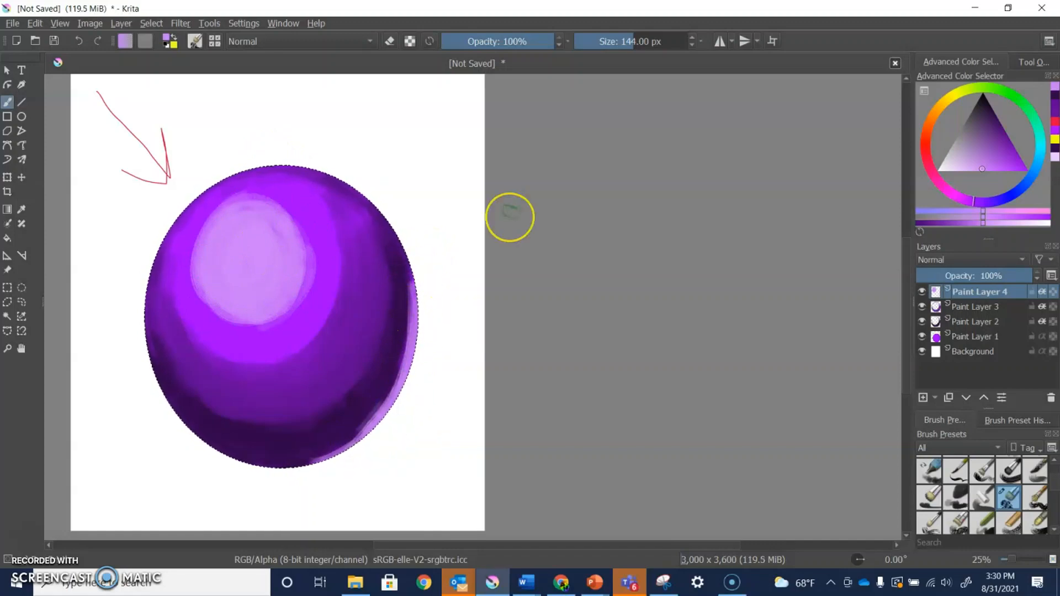
Erase along the inner side of the reflected light on the ellipse's lower-right edge on Paint Layer 4, making it thinner.
{"action": "scroll", "coordinate": [1017, 471], "scroll_direction": "up", "scroll_amount": 3}
{"action": "left_click", "coordinate": [929, 468]}
{"action": "scroll", "coordinate": [409, 282], "scroll_direction": "up", "scroll_amount": 2}
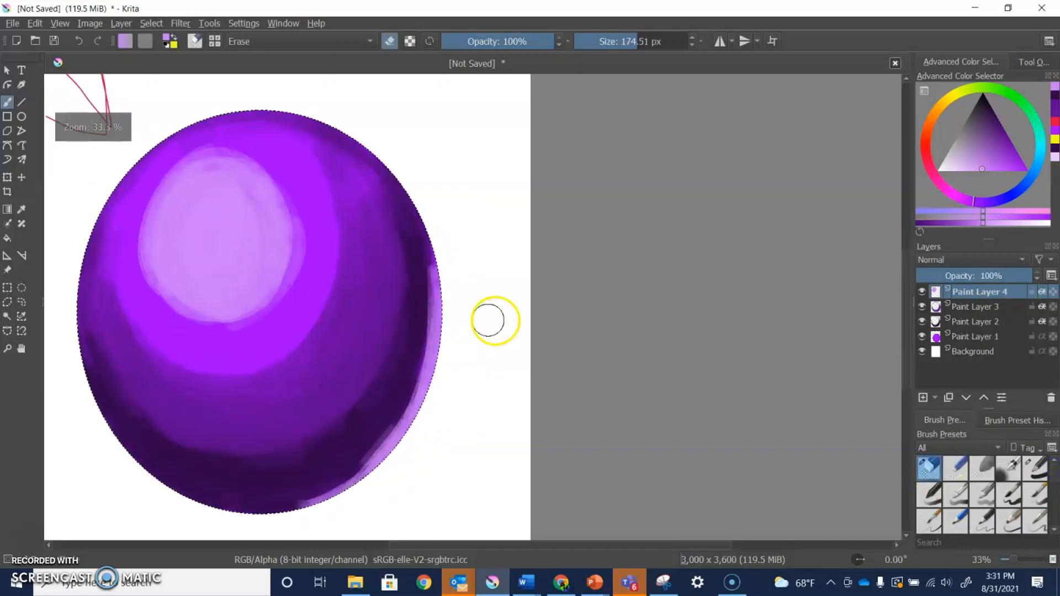
{"action": "left_click_drag", "start_coordinate": [363, 230], "coordinate": [362, 249]}
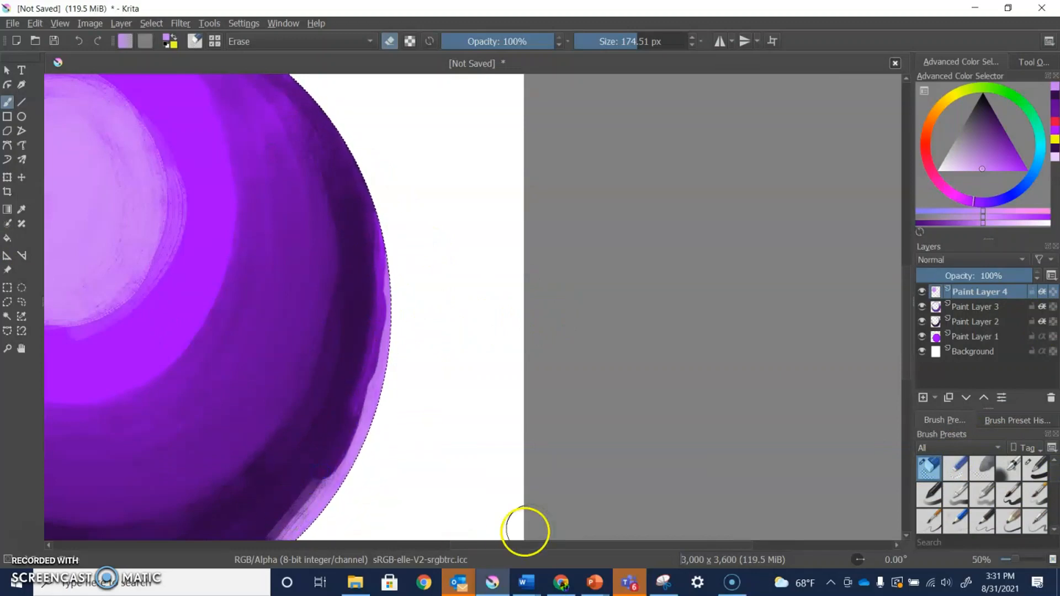
{"action": "scroll", "coordinate": [708, 310], "scroll_direction": "down", "scroll_amount": 1}
{"action": "left_click_drag", "start_coordinate": [907, 313], "coordinate": [904, 381]}
{"action": "scroll", "coordinate": [460, 350], "scroll_direction": "up", "scroll_amount": 2}
{"action": "mouse_move", "coordinate": [331, 142]}
{"action": "left_mouse_down"}
{"action": "mouse_move", "coordinate": [209, 260]}
{"action": "mouse_move", "coordinate": [251, 221]}
{"action": "left_mouse_up"}
{"action": "scroll", "coordinate": [385, 262], "scroll_direction": "down", "scroll_amount": 3}
{"action": "left_click_drag", "start_coordinate": [552, 545], "coordinate": [495, 541]}
{"action": "scroll", "coordinate": [718, 384], "scroll_direction": "up", "scroll_amount": 1}
{"action": "left_click_drag", "start_coordinate": [907, 379], "coordinate": [907, 310]}
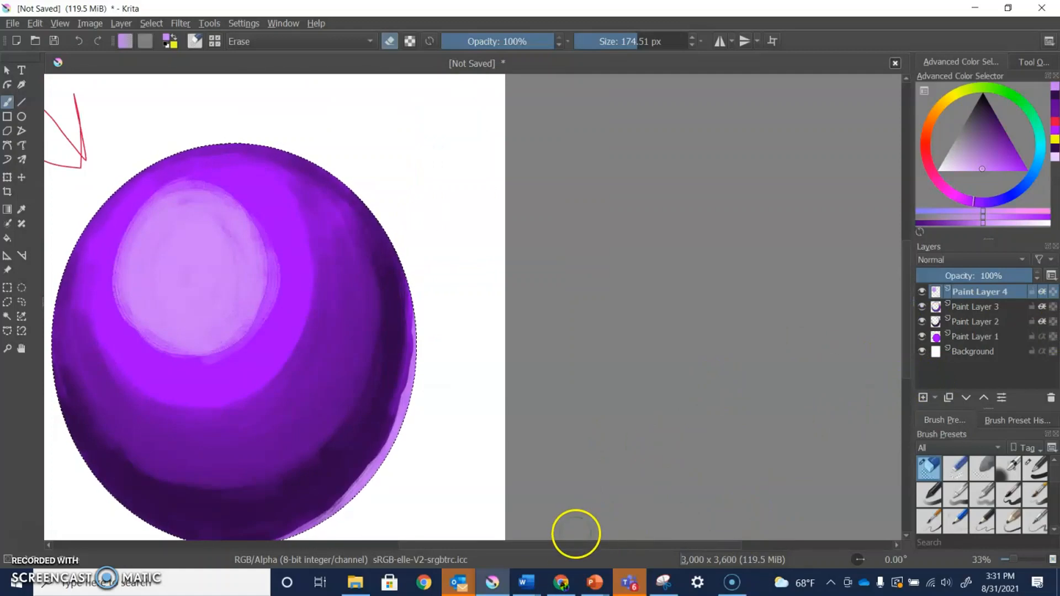
Add a paint layer at the top and paint a very pale lilac center inside the round highlight with the g)_Dry_Bristles brush.
{"action": "left_click_drag", "start_coordinate": [577, 544], "coordinate": [530, 534]}
{"action": "scroll", "coordinate": [442, 273], "scroll_direction": "up", "scroll_amount": 1}
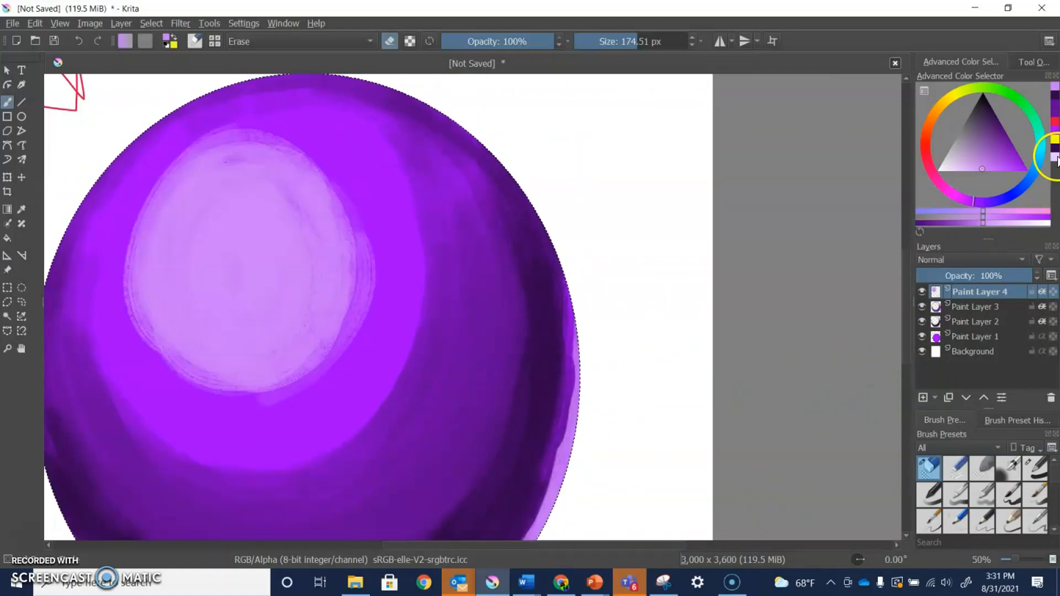
{"action": "scroll", "coordinate": [1038, 494], "scroll_direction": "down", "scroll_amount": 5}
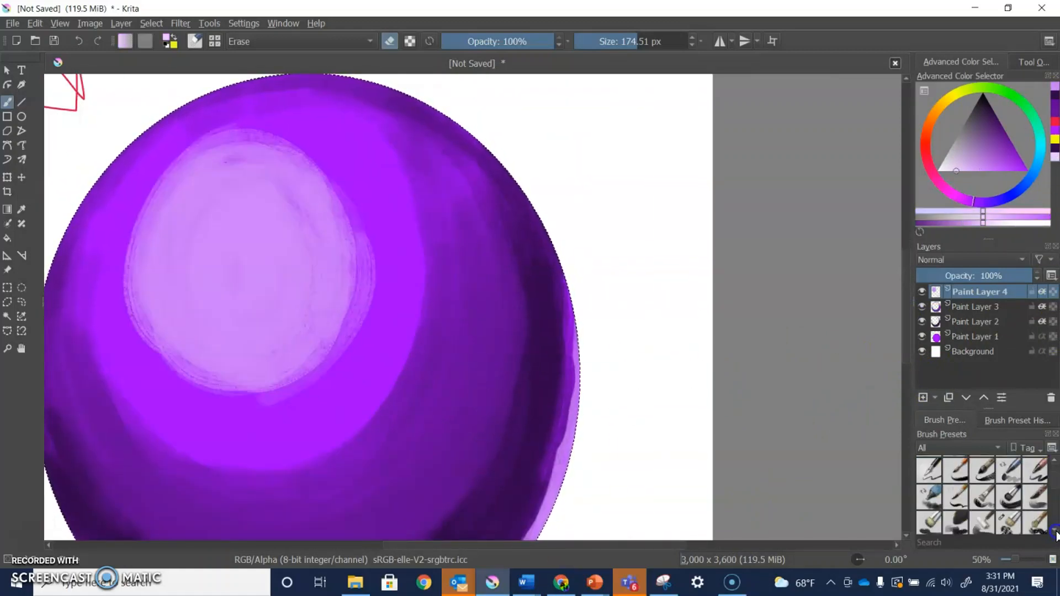
{"action": "left_click", "coordinate": [1017, 420]}
{"action": "left_click", "coordinate": [974, 535]}
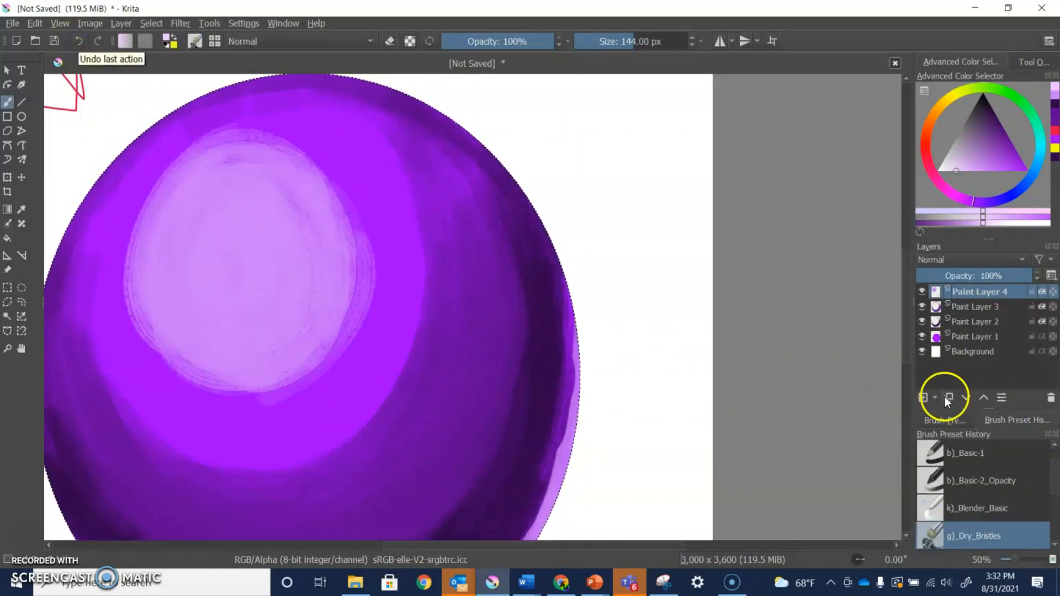
{"action": "left_click", "coordinate": [922, 397]}
{"action": "mouse_move", "coordinate": [240, 271]}
{"action": "left_mouse_down"}
{"action": "mouse_move", "coordinate": [255, 249]}
{"action": "mouse_move", "coordinate": [211, 223]}
{"action": "mouse_move", "coordinate": [198, 283]}
{"action": "mouse_move", "coordinate": [228, 284]}
{"action": "mouse_move", "coordinate": [228, 241]}
{"action": "mouse_move", "coordinate": [260, 278]}
{"action": "mouse_move", "coordinate": [211, 319]}
{"action": "mouse_move", "coordinate": [173, 254]}
{"action": "mouse_move", "coordinate": [244, 211]}
{"action": "mouse_move", "coordinate": [256, 258]}
{"action": "mouse_move", "coordinate": [222, 302]}
{"action": "mouse_move", "coordinate": [202, 242]}
{"action": "mouse_move", "coordinate": [239, 262]}
{"action": "left_mouse_up"}
{"action": "key", "text": "minus"}
{"action": "key", "text": "minus"}
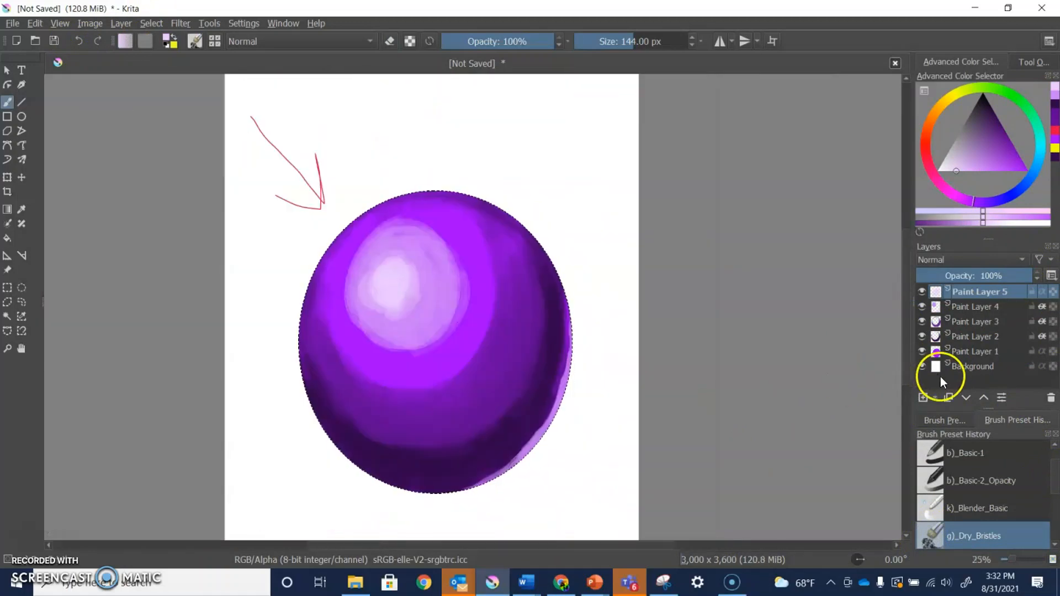
Hide Paint Layers 5, 4 and 3 to expose the dark shadow on Paint Layer 2.
{"action": "key", "text": "plus"}
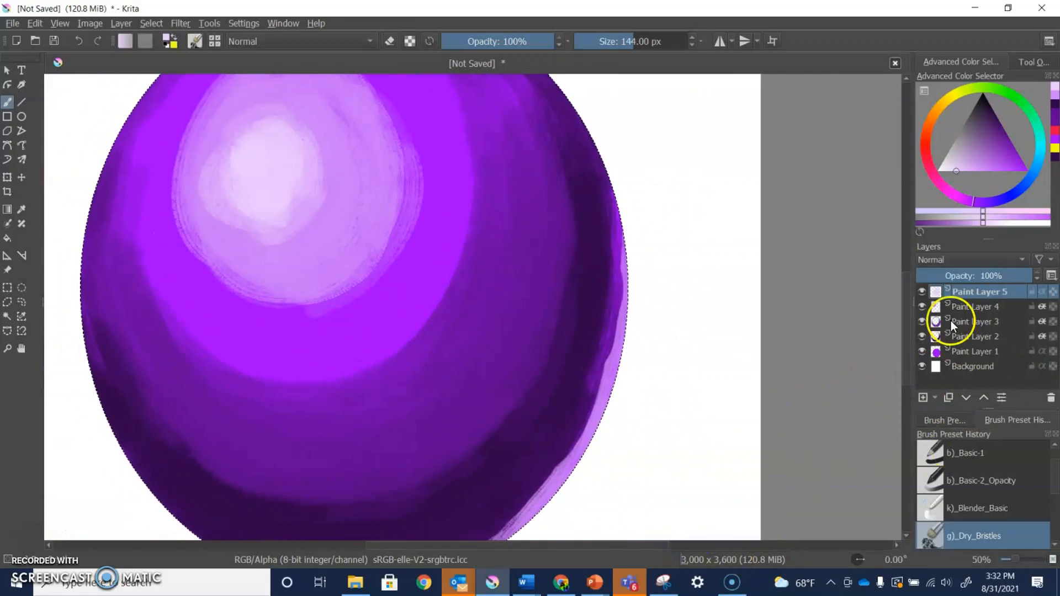
{"action": "left_click", "coordinate": [921, 291]}
{"action": "left_click", "coordinate": [921, 307]}
{"action": "left_click", "coordinate": [921, 322]}
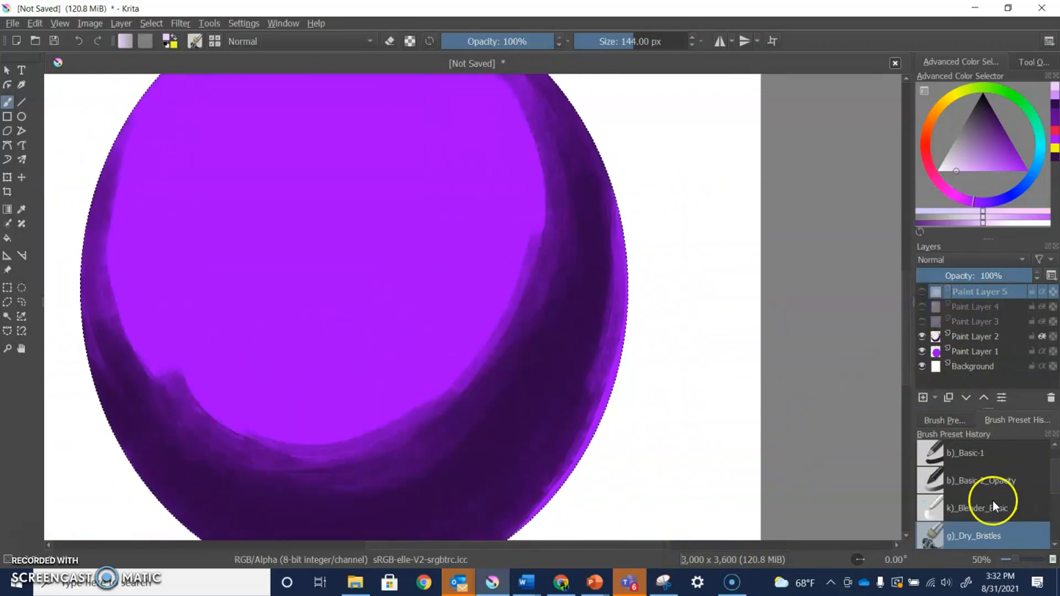
On Paint Layer 2, blend the dark shadow's inner and outer edges using the k)_Blender_Basic brush at 100 px.
{"action": "left_click", "coordinate": [972, 508]}
{"action": "left_click", "coordinate": [692, 39]}
{"action": "type", "text": "100"}
{"action": "key", "text": "Return"}
{"action": "mouse_move", "coordinate": [516, 311]}
{"action": "left_mouse_down"}
{"action": "mouse_move", "coordinate": [539, 208]}
{"action": "mouse_move", "coordinate": [509, 294]}
{"action": "left_mouse_up"}
{"action": "left_click", "coordinate": [974, 336]}
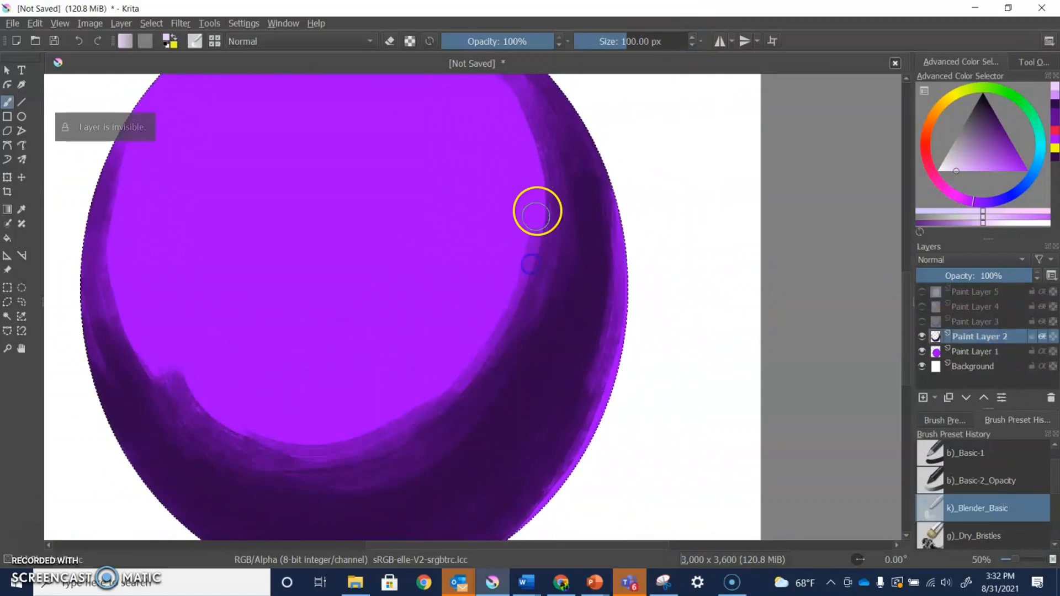
{"action": "mouse_move", "coordinate": [551, 187]}
{"action": "left_mouse_down"}
{"action": "mouse_move", "coordinate": [474, 367]}
{"action": "mouse_move", "coordinate": [509, 338]}
{"action": "mouse_move", "coordinate": [486, 416]}
{"action": "mouse_move", "coordinate": [413, 421]}
{"action": "mouse_move", "coordinate": [148, 343]}
{"action": "mouse_move", "coordinate": [126, 401]}
{"action": "left_mouse_up"}
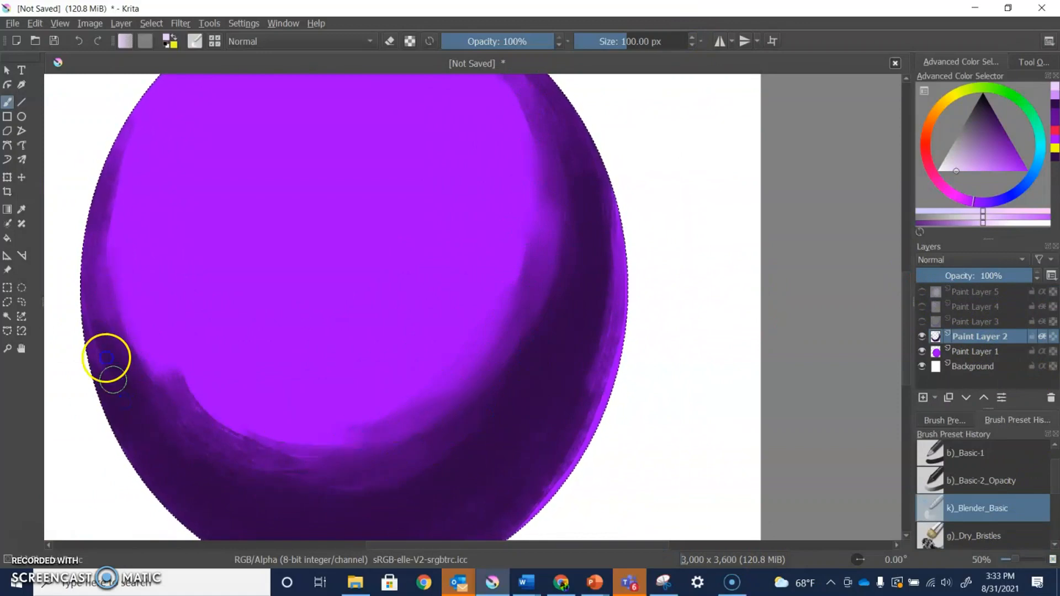
{"action": "mouse_move", "coordinate": [98, 239]}
{"action": "left_mouse_down"}
{"action": "mouse_move", "coordinate": [147, 331]}
{"action": "mouse_move", "coordinate": [116, 287]}
{"action": "mouse_move", "coordinate": [122, 325]}
{"action": "mouse_move", "coordinate": [81, 300]}
{"action": "left_mouse_up"}
{"action": "mouse_move", "coordinate": [193, 442]}
{"action": "left_mouse_down"}
{"action": "mouse_move", "coordinate": [173, 430]}
{"action": "mouse_move", "coordinate": [330, 447]}
{"action": "mouse_move", "coordinate": [272, 459]}
{"action": "mouse_move", "coordinate": [297, 430]}
{"action": "mouse_move", "coordinate": [372, 457]}
{"action": "mouse_move", "coordinate": [265, 482]}
{"action": "mouse_move", "coordinate": [206, 431]}
{"action": "mouse_move", "coordinate": [569, 371]}
{"action": "left_mouse_up"}
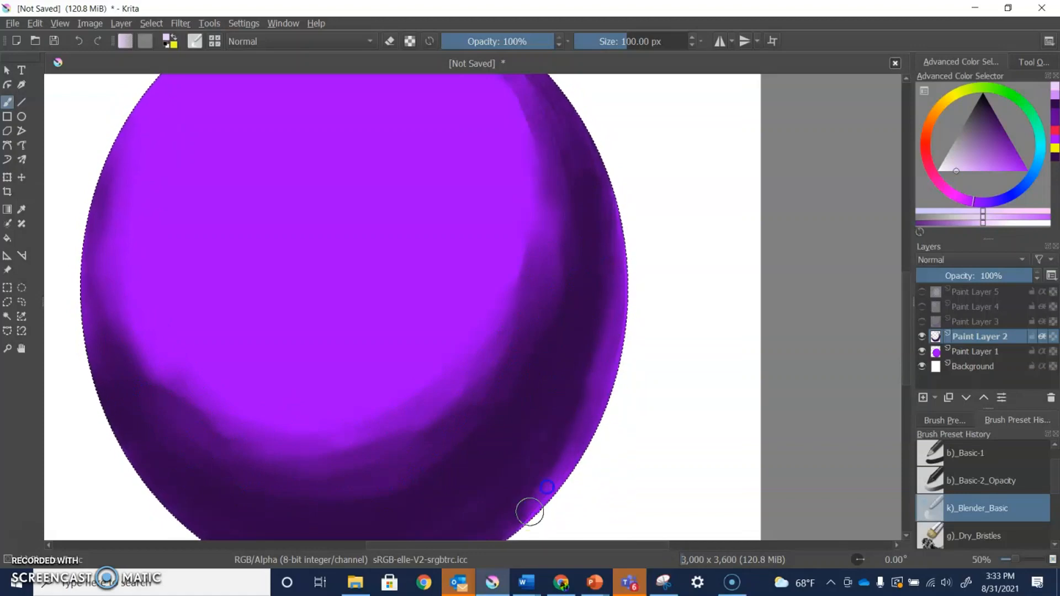
{"action": "left_click_drag", "start_coordinate": [604, 200], "coordinate": [574, 270]}
{"action": "mouse_move", "coordinate": [566, 362]}
{"action": "left_mouse_down"}
{"action": "mouse_move", "coordinate": [551, 321]}
{"action": "mouse_move", "coordinate": [566, 208]}
{"action": "mouse_move", "coordinate": [475, 370]}
{"action": "mouse_move", "coordinate": [549, 224]}
{"action": "mouse_move", "coordinate": [532, 124]}
{"action": "mouse_move", "coordinate": [524, 230]}
{"action": "mouse_move", "coordinate": [533, 322]}
{"action": "left_mouse_up"}
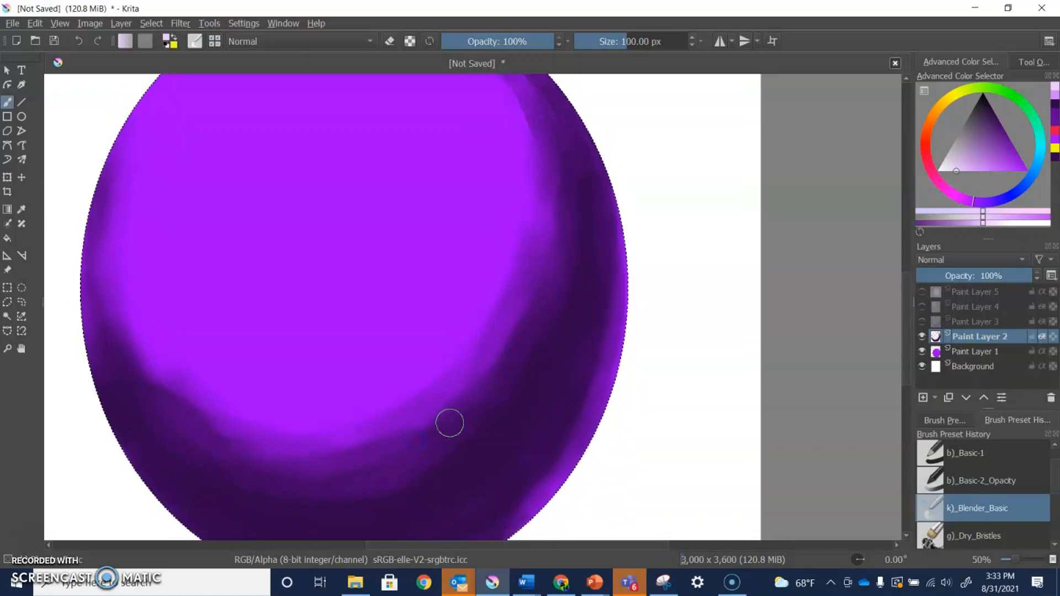
Blend the dark shadow on Paint Layer 2 from the ellipse's top down along its upper-right side.
{"action": "left_click_drag", "start_coordinate": [907, 341], "coordinate": [906, 310]}
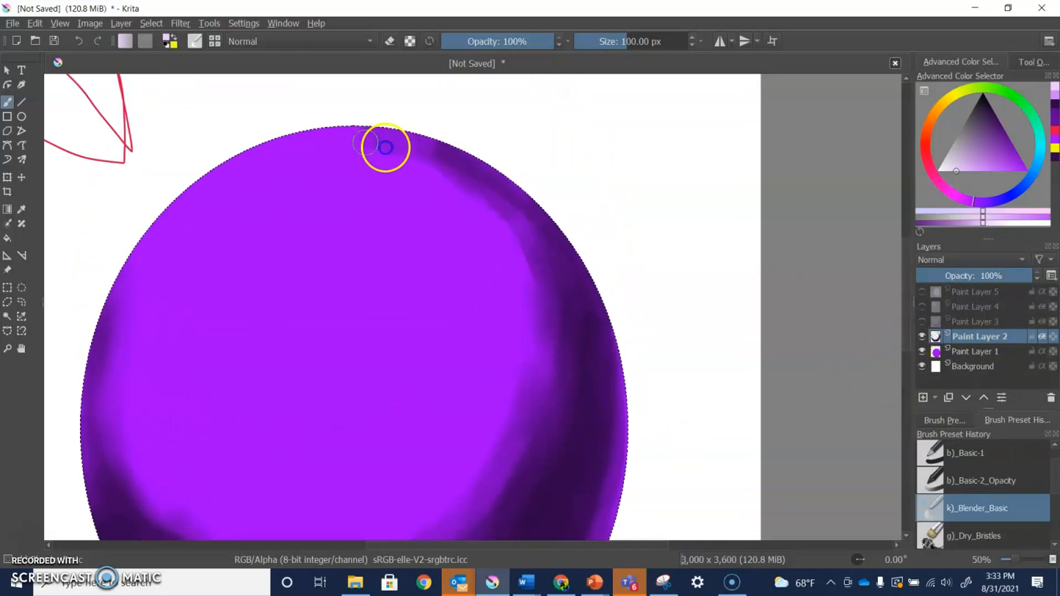
{"action": "left_click_drag", "start_coordinate": [347, 145], "coordinate": [508, 227]}
{"action": "left_click_drag", "start_coordinate": [427, 161], "coordinate": [538, 284]}
{"action": "mouse_move", "coordinate": [494, 190]}
{"action": "left_mouse_down"}
{"action": "mouse_move", "coordinate": [519, 240]}
{"action": "mouse_move", "coordinate": [559, 410]}
{"action": "mouse_move", "coordinate": [566, 293]}
{"action": "mouse_move", "coordinate": [568, 449]}
{"action": "mouse_move", "coordinate": [607, 362]}
{"action": "mouse_move", "coordinate": [580, 328]}
{"action": "mouse_move", "coordinate": [587, 521]}
{"action": "left_mouse_up"}
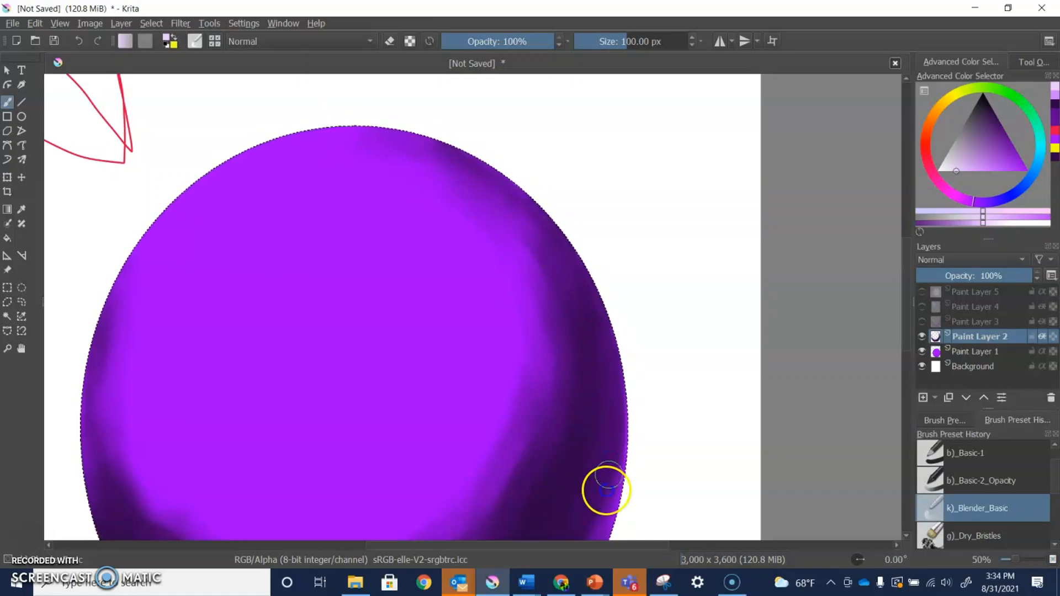
Smooth the dark shadow along the ellipse's bottom and lower-left side on Paint Layer 2, softening its inner and outer edges.
{"action": "left_click_drag", "start_coordinate": [907, 341], "coordinate": [907, 400]}
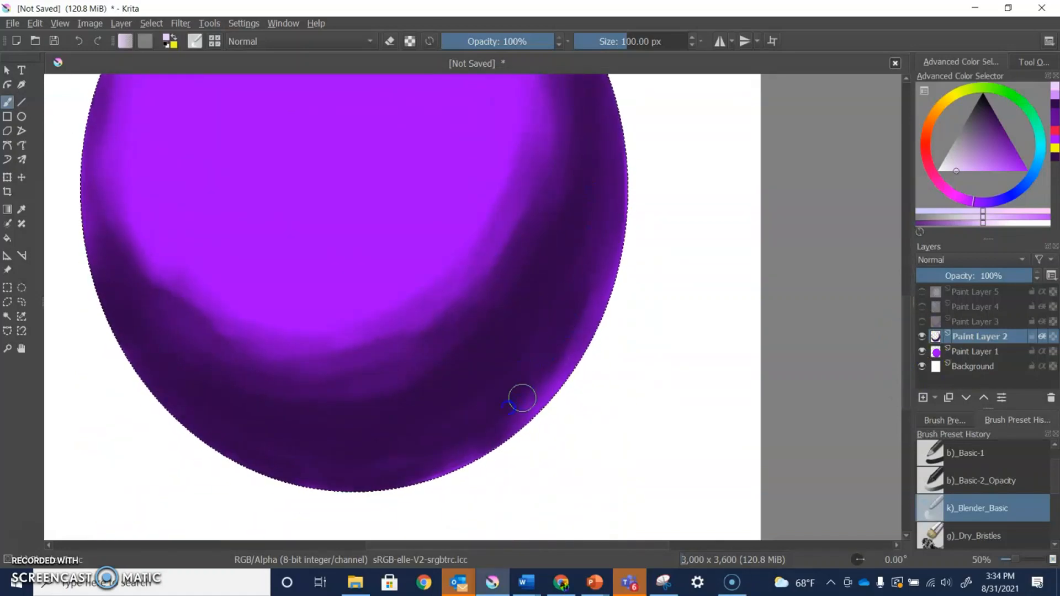
{"action": "mouse_move", "coordinate": [382, 441]}
{"action": "left_mouse_down"}
{"action": "mouse_move", "coordinate": [288, 397]}
{"action": "mouse_move", "coordinate": [522, 393]}
{"action": "left_mouse_up"}
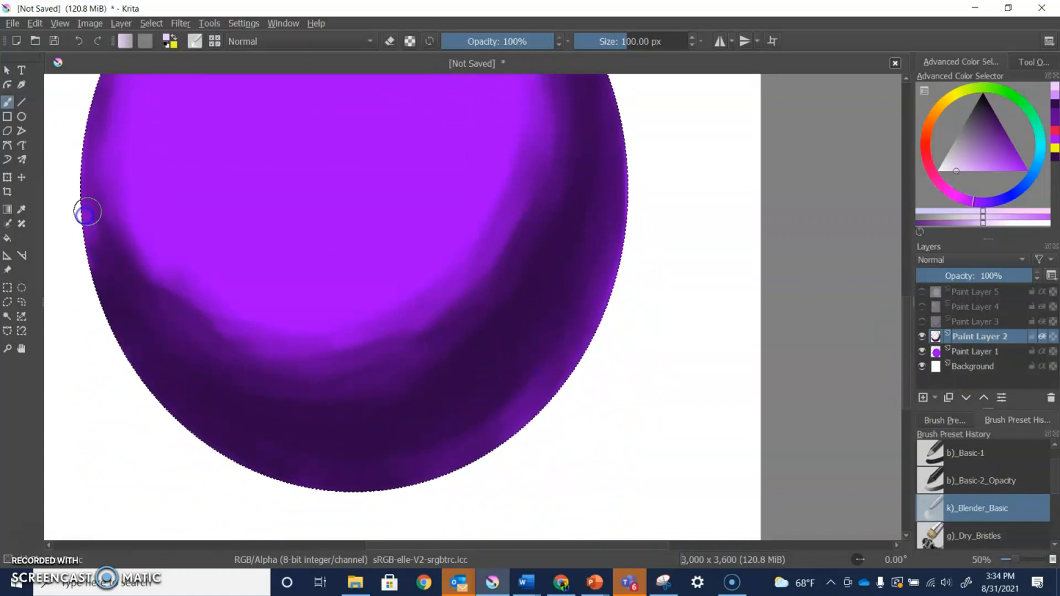
{"action": "left_click_drag", "start_coordinate": [164, 336], "coordinate": [293, 362]}
{"action": "mouse_move", "coordinate": [118, 230]}
{"action": "left_mouse_down"}
{"action": "mouse_move", "coordinate": [208, 310]}
{"action": "mouse_move", "coordinate": [217, 344]}
{"action": "mouse_move", "coordinate": [390, 409]}
{"action": "left_mouse_up"}
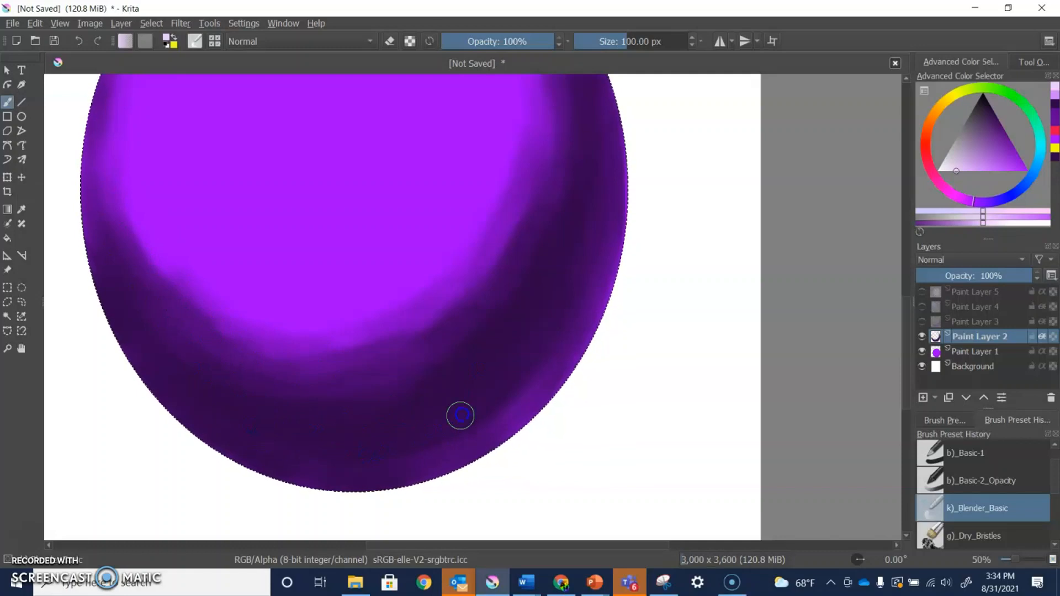
{"action": "mouse_move", "coordinate": [221, 397]}
{"action": "left_mouse_down"}
{"action": "mouse_move", "coordinate": [335, 411]}
{"action": "mouse_move", "coordinate": [396, 396]}
{"action": "mouse_move", "coordinate": [475, 352]}
{"action": "mouse_move", "coordinate": [552, 228]}
{"action": "left_mouse_up"}
{"action": "mouse_move", "coordinate": [488, 372]}
{"action": "left_mouse_down"}
{"action": "mouse_move", "coordinate": [481, 430]}
{"action": "mouse_move", "coordinate": [401, 393]}
{"action": "left_mouse_up"}
{"action": "mouse_move", "coordinate": [114, 265]}
{"action": "left_mouse_down"}
{"action": "mouse_move", "coordinate": [175, 294]}
{"action": "mouse_move", "coordinate": [138, 262]}
{"action": "left_mouse_up"}
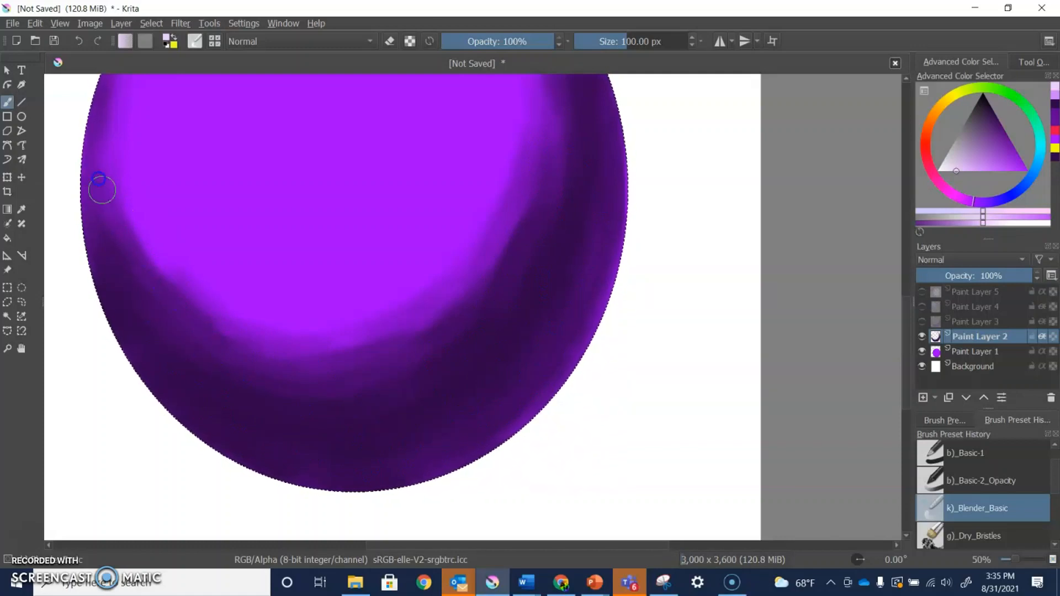
{"action": "left_click_drag", "start_coordinate": [903, 371], "coordinate": [918, 340]}
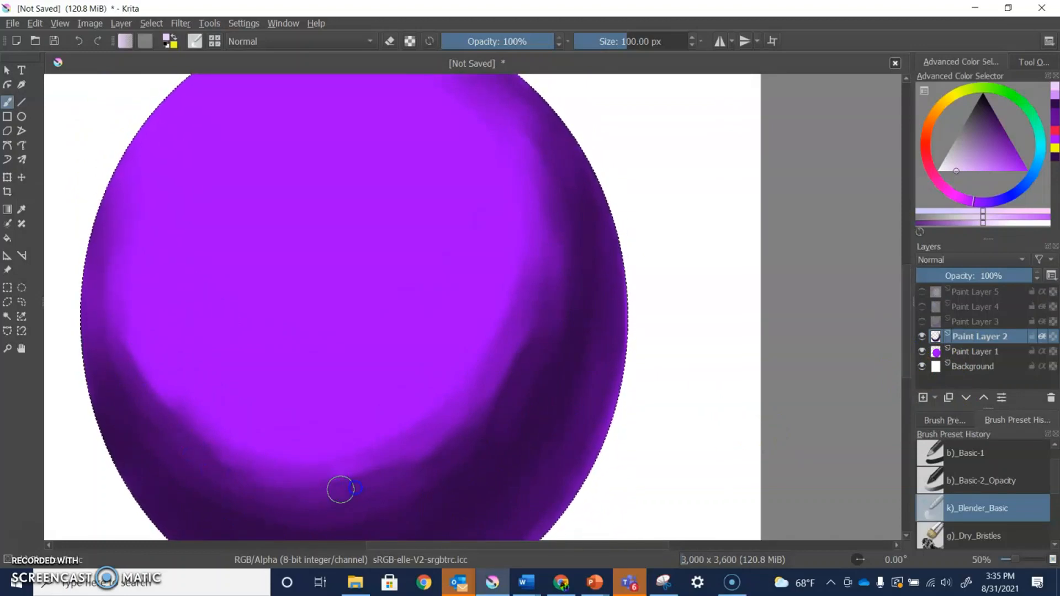
Show Paint Layer 3 and blend the medium purple band into the dark shadow and the bright purple center.
{"action": "left_click", "coordinate": [921, 323]}
{"action": "left_click", "coordinate": [982, 322]}
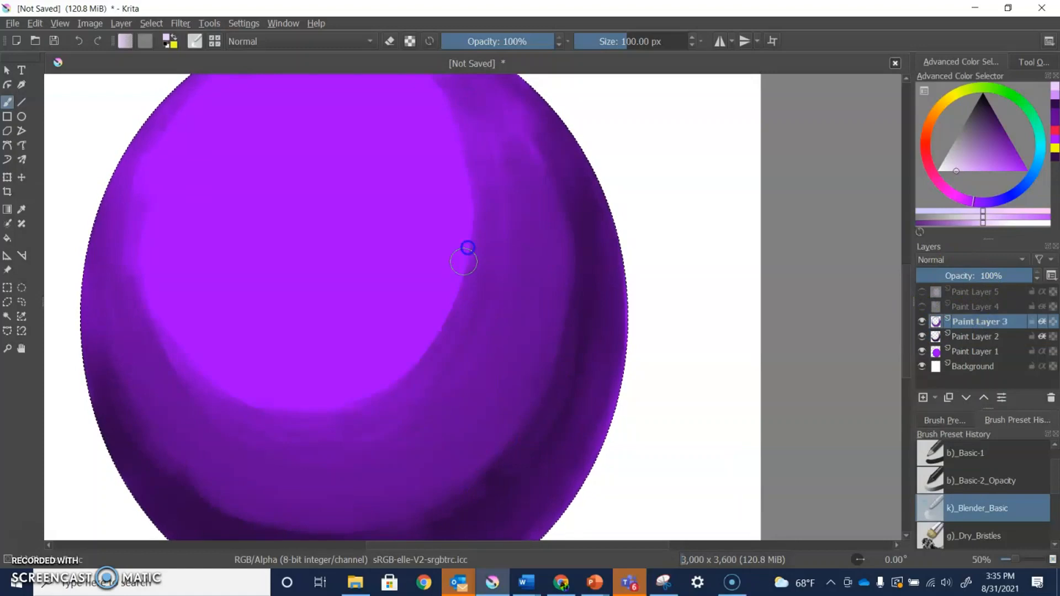
{"action": "left_click_drag", "start_coordinate": [549, 181], "coordinate": [556, 227]}
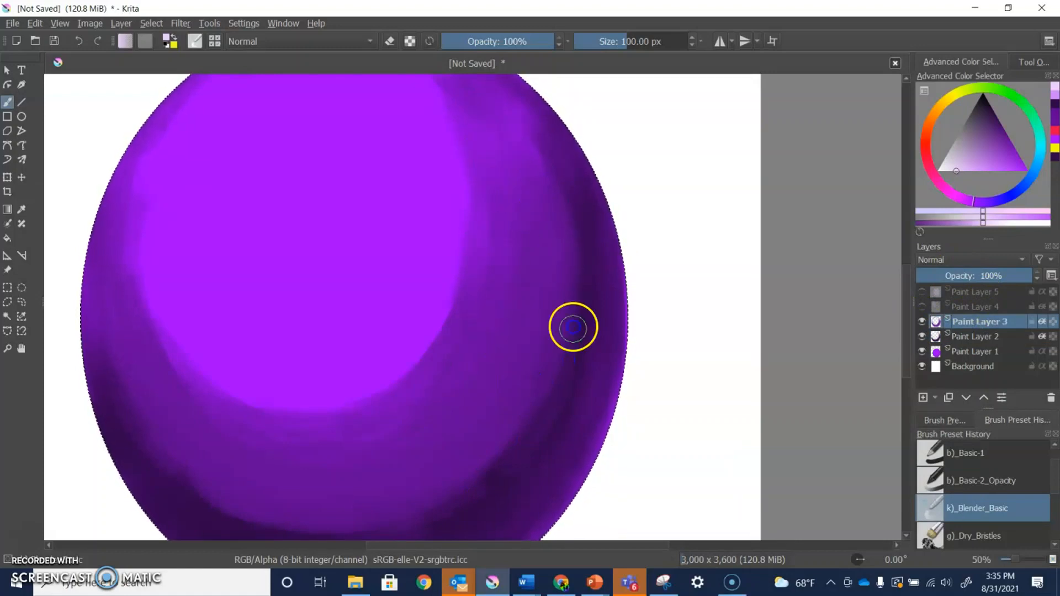
{"action": "mouse_move", "coordinate": [561, 335]}
{"action": "left_mouse_down"}
{"action": "mouse_move", "coordinate": [511, 416]}
{"action": "mouse_move", "coordinate": [530, 234]}
{"action": "mouse_move", "coordinate": [561, 241]}
{"action": "mouse_move", "coordinate": [558, 327]}
{"action": "mouse_move", "coordinate": [554, 198]}
{"action": "left_mouse_up"}
{"action": "left_click_drag", "start_coordinate": [576, 252], "coordinate": [532, 123]}
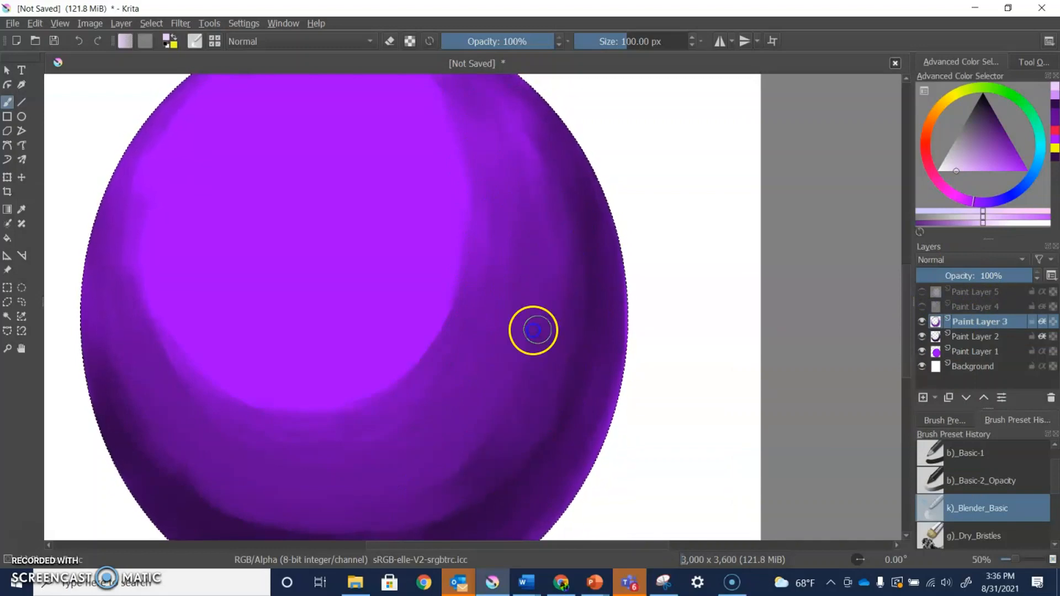
{"action": "mouse_move", "coordinate": [573, 378]}
{"action": "left_mouse_down"}
{"action": "mouse_move", "coordinate": [558, 313]}
{"action": "mouse_move", "coordinate": [537, 328]}
{"action": "mouse_move", "coordinate": [582, 276]}
{"action": "mouse_move", "coordinate": [562, 296]}
{"action": "mouse_move", "coordinate": [543, 189]}
{"action": "mouse_move", "coordinate": [510, 444]}
{"action": "mouse_move", "coordinate": [456, 465]}
{"action": "mouse_move", "coordinate": [504, 239]}
{"action": "mouse_move", "coordinate": [504, 121]}
{"action": "mouse_move", "coordinate": [546, 128]}
{"action": "mouse_move", "coordinate": [520, 183]}
{"action": "mouse_move", "coordinate": [131, 343]}
{"action": "mouse_move", "coordinate": [267, 471]}
{"action": "mouse_move", "coordinate": [314, 461]}
{"action": "mouse_move", "coordinate": [184, 450]}
{"action": "mouse_move", "coordinate": [170, 398]}
{"action": "mouse_move", "coordinate": [196, 395]}
{"action": "mouse_move", "coordinate": [157, 348]}
{"action": "mouse_move", "coordinate": [241, 449]}
{"action": "mouse_move", "coordinate": [306, 457]}
{"action": "mouse_move", "coordinate": [234, 430]}
{"action": "mouse_move", "coordinate": [311, 474]}
{"action": "mouse_move", "coordinate": [352, 444]}
{"action": "mouse_move", "coordinate": [302, 419]}
{"action": "mouse_move", "coordinate": [267, 443]}
{"action": "mouse_move", "coordinate": [418, 390]}
{"action": "mouse_move", "coordinate": [357, 399]}
{"action": "mouse_move", "coordinate": [386, 412]}
{"action": "mouse_move", "coordinate": [203, 402]}
{"action": "mouse_move", "coordinate": [213, 393]}
{"action": "mouse_move", "coordinate": [415, 398]}
{"action": "mouse_move", "coordinate": [193, 360]}
{"action": "mouse_move", "coordinate": [254, 418]}
{"action": "mouse_move", "coordinate": [214, 394]}
{"action": "mouse_move", "coordinate": [239, 390]}
{"action": "mouse_move", "coordinate": [154, 275]}
{"action": "mouse_move", "coordinate": [152, 352]}
{"action": "mouse_move", "coordinate": [393, 404]}
{"action": "mouse_move", "coordinate": [493, 261]}
{"action": "mouse_move", "coordinate": [337, 421]}
{"action": "mouse_move", "coordinate": [145, 303]}
{"action": "mouse_move", "coordinate": [131, 248]}
{"action": "mouse_move", "coordinate": [139, 279]}
{"action": "mouse_move", "coordinate": [139, 135]}
{"action": "mouse_move", "coordinate": [125, 341]}
{"action": "mouse_move", "coordinate": [133, 205]}
{"action": "mouse_move", "coordinate": [134, 233]}
{"action": "mouse_move", "coordinate": [166, 126]}
{"action": "mouse_move", "coordinate": [190, 368]}
{"action": "mouse_move", "coordinate": [371, 380]}
{"action": "mouse_move", "coordinate": [301, 399]}
{"action": "mouse_move", "coordinate": [408, 368]}
{"action": "mouse_move", "coordinate": [463, 211]}
{"action": "mouse_move", "coordinate": [443, 329]}
{"action": "mouse_move", "coordinate": [505, 376]}
{"action": "mouse_move", "coordinate": [532, 165]}
{"action": "left_mouse_up"}
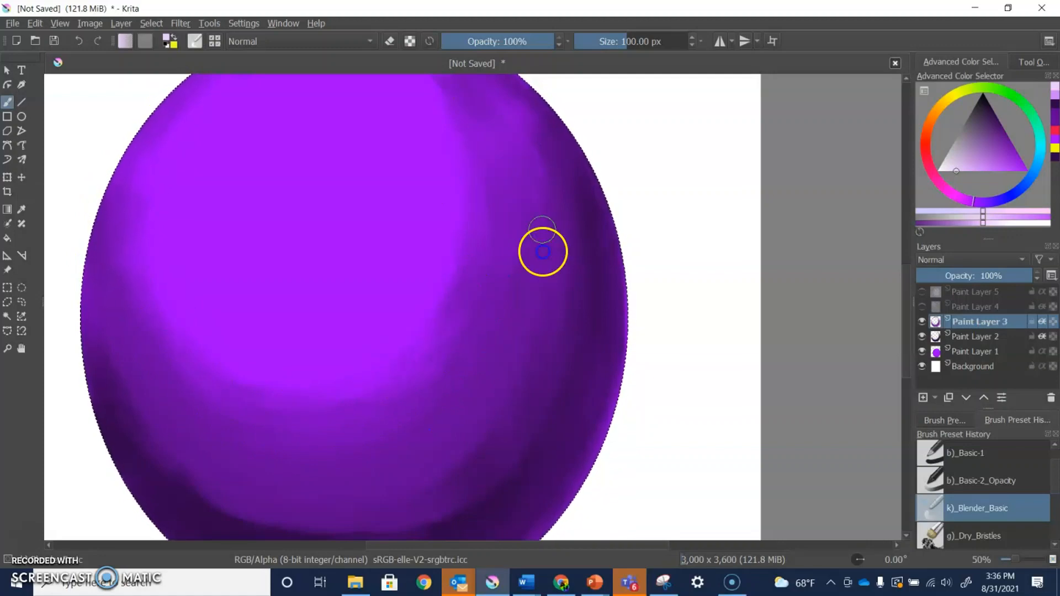
{"action": "mouse_move", "coordinate": [578, 293]}
{"action": "left_mouse_down"}
{"action": "mouse_move", "coordinate": [541, 396]}
{"action": "mouse_move", "coordinate": [487, 400]}
{"action": "mouse_move", "coordinate": [471, 504]}
{"action": "mouse_move", "coordinate": [438, 469]}
{"action": "mouse_move", "coordinate": [487, 410]}
{"action": "mouse_move", "coordinate": [410, 468]}
{"action": "mouse_move", "coordinate": [484, 402]}
{"action": "mouse_move", "coordinate": [477, 457]}
{"action": "mouse_move", "coordinate": [443, 464]}
{"action": "mouse_move", "coordinate": [482, 462]}
{"action": "mouse_move", "coordinate": [499, 420]}
{"action": "mouse_move", "coordinate": [521, 437]}
{"action": "left_mouse_up"}
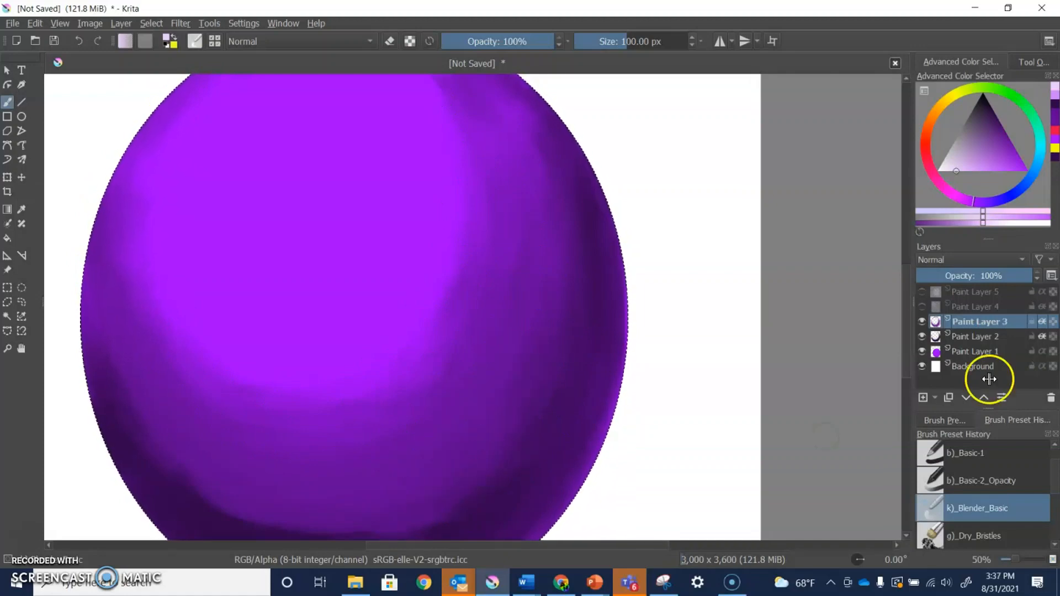
Blend the lower edge of the medium purple band into the dark shadow along the ellipse's bottom.
{"action": "left_click_drag", "start_coordinate": [907, 318], "coordinate": [899, 349]}
{"action": "mouse_move", "coordinate": [387, 419]}
{"action": "left_mouse_down"}
{"action": "mouse_move", "coordinate": [296, 429]}
{"action": "mouse_move", "coordinate": [322, 445]}
{"action": "mouse_move", "coordinate": [132, 310]}
{"action": "mouse_move", "coordinate": [237, 420]}
{"action": "mouse_move", "coordinate": [215, 404]}
{"action": "mouse_move", "coordinate": [302, 453]}
{"action": "mouse_move", "coordinate": [322, 407]}
{"action": "mouse_move", "coordinate": [341, 431]}
{"action": "mouse_move", "coordinate": [215, 384]}
{"action": "mouse_move", "coordinate": [120, 300]}
{"action": "mouse_move", "coordinate": [154, 273]}
{"action": "mouse_move", "coordinate": [310, 421]}
{"action": "mouse_move", "coordinate": [298, 402]}
{"action": "mouse_move", "coordinate": [286, 412]}
{"action": "mouse_move", "coordinate": [431, 425]}
{"action": "mouse_move", "coordinate": [326, 457]}
{"action": "left_mouse_up"}
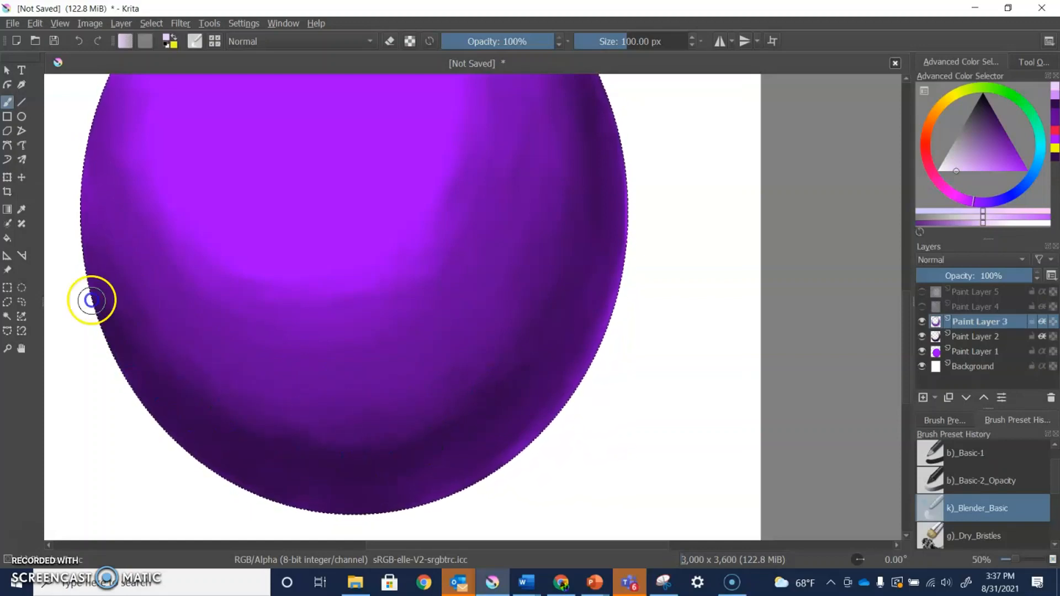
{"action": "scroll", "coordinate": [740, 361], "scroll_direction": "down", "scroll_amount": 1}
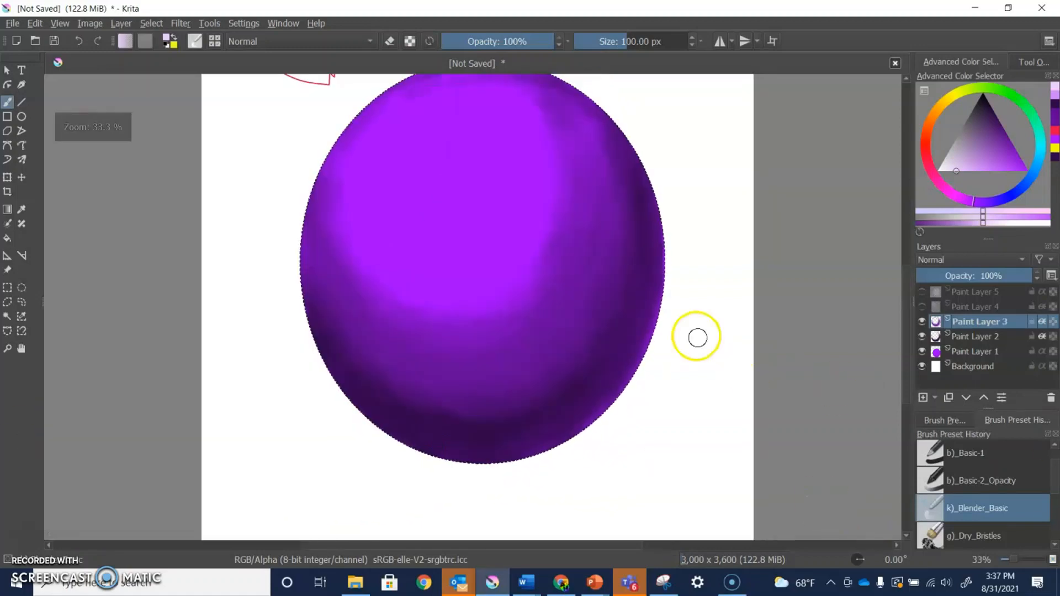
Blend the shading along the ellipse's top and upper-right edge on Paint Layer 3 and on Paint Layer 2.
{"action": "scroll", "coordinate": [421, 276], "scroll_direction": "up", "scroll_amount": 2}
{"action": "mouse_move", "coordinate": [444, 230]}
{"action": "left_mouse_down"}
{"action": "mouse_move", "coordinate": [626, 162]}
{"action": "mouse_move", "coordinate": [513, 154]}
{"action": "mouse_move", "coordinate": [346, 203]}
{"action": "mouse_move", "coordinate": [521, 148]}
{"action": "mouse_move", "coordinate": [614, 162]}
{"action": "left_mouse_up"}
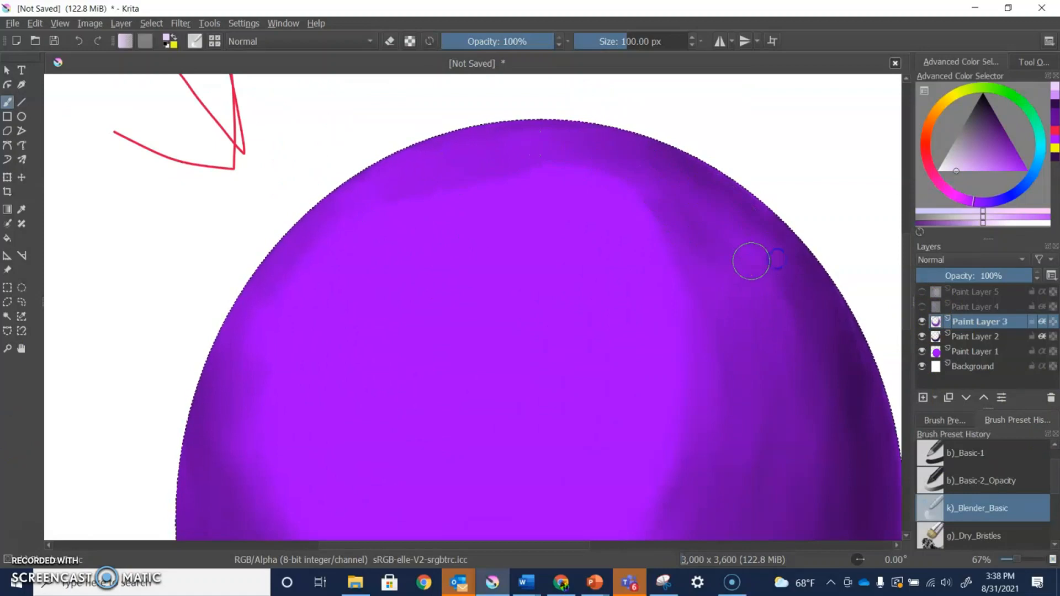
{"action": "left_click_drag", "start_coordinate": [810, 296], "coordinate": [772, 255]}
{"action": "left_click", "coordinate": [965, 336]}
{"action": "left_click_drag", "start_coordinate": [873, 397], "coordinate": [761, 212]}
On Paint Layer 3, soften the band's inner edge along the ellipse's top, left and right sides, and make Paint Layer 2 active.
{"action": "left_click", "coordinate": [967, 322]}
{"action": "mouse_move", "coordinate": [620, 180]}
{"action": "left_mouse_down"}
{"action": "mouse_move", "coordinate": [407, 199]}
{"action": "mouse_move", "coordinate": [336, 218]}
{"action": "left_mouse_up"}
{"action": "mouse_move", "coordinate": [271, 467]}
{"action": "left_mouse_down"}
{"action": "mouse_move", "coordinate": [250, 363]}
{"action": "mouse_move", "coordinate": [205, 473]}
{"action": "left_mouse_up"}
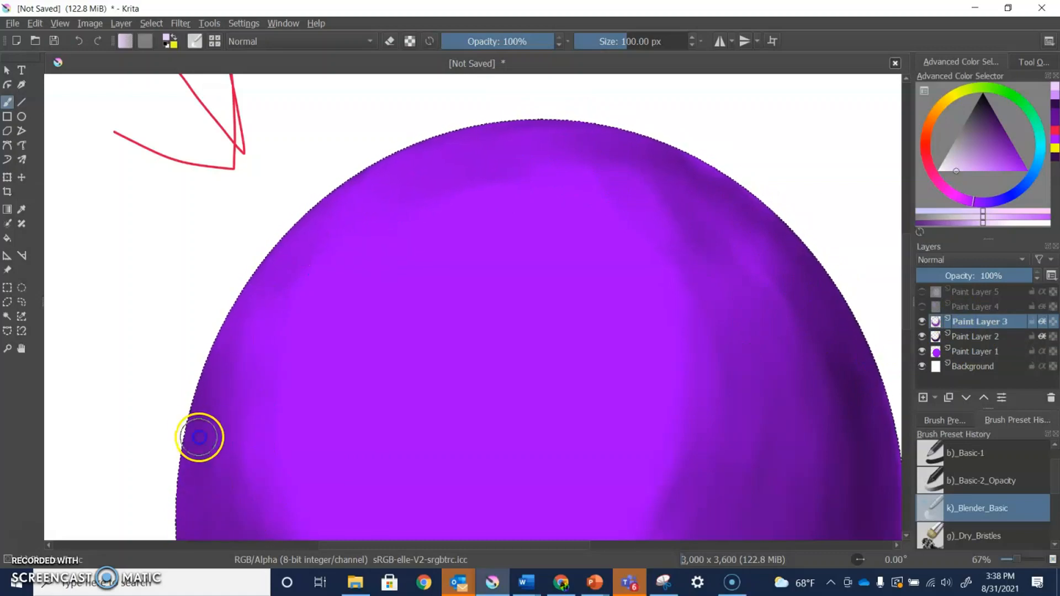
{"action": "left_click_drag", "start_coordinate": [592, 177], "coordinate": [336, 265]}
{"action": "mouse_move", "coordinate": [636, 243]}
{"action": "left_mouse_down"}
{"action": "mouse_move", "coordinate": [681, 376]}
{"action": "mouse_move", "coordinate": [664, 481]}
{"action": "left_mouse_up"}
{"action": "mouse_move", "coordinate": [719, 256]}
{"action": "left_mouse_down"}
{"action": "mouse_move", "coordinate": [767, 321]}
{"action": "mouse_move", "coordinate": [727, 247]}
{"action": "mouse_move", "coordinate": [807, 445]}
{"action": "mouse_move", "coordinate": [743, 502]}
{"action": "mouse_move", "coordinate": [644, 249]}
{"action": "mouse_move", "coordinate": [764, 454]}
{"action": "mouse_move", "coordinate": [680, 251]}
{"action": "mouse_move", "coordinate": [686, 417]}
{"action": "left_mouse_up"}
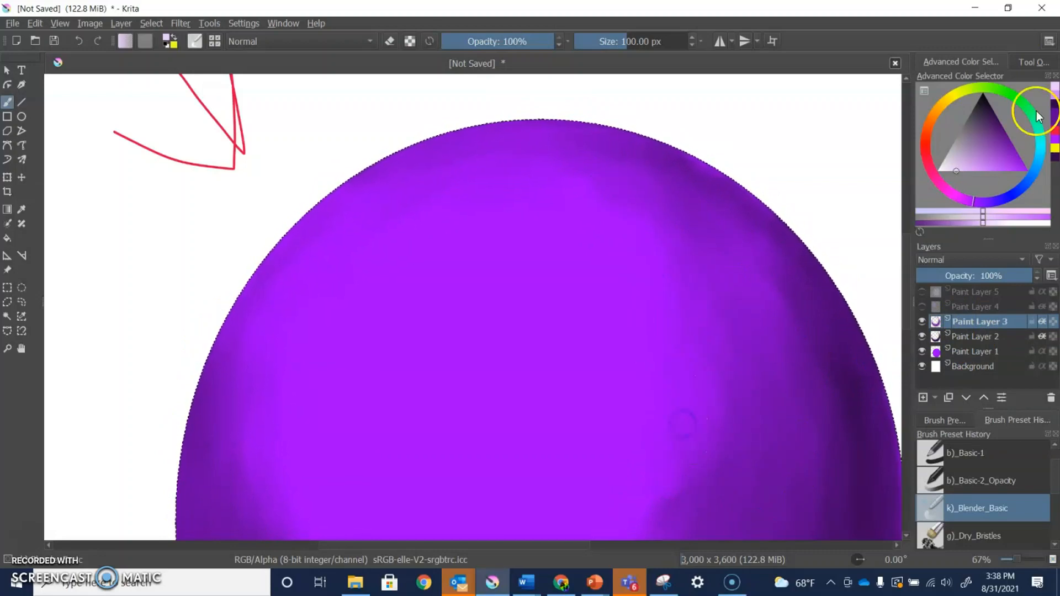
{"action": "left_click_drag", "start_coordinate": [907, 267], "coordinate": [919, 307]}
{"action": "mouse_move", "coordinate": [665, 373]}
{"action": "left_mouse_down"}
{"action": "mouse_move", "coordinate": [666, 307]}
{"action": "mouse_move", "coordinate": [650, 349]}
{"action": "mouse_move", "coordinate": [548, 394]}
{"action": "mouse_move", "coordinate": [523, 431]}
{"action": "mouse_move", "coordinate": [440, 459]}
{"action": "mouse_move", "coordinate": [319, 396]}
{"action": "mouse_move", "coordinate": [454, 456]}
{"action": "mouse_move", "coordinate": [379, 471]}
{"action": "mouse_move", "coordinate": [340, 435]}
{"action": "mouse_move", "coordinate": [337, 400]}
{"action": "mouse_move", "coordinate": [409, 516]}
{"action": "mouse_move", "coordinate": [319, 439]}
{"action": "mouse_move", "coordinate": [265, 313]}
{"action": "mouse_move", "coordinate": [416, 491]}
{"action": "mouse_move", "coordinate": [457, 507]}
{"action": "mouse_move", "coordinate": [567, 499]}
{"action": "mouse_move", "coordinate": [515, 476]}
{"action": "mouse_move", "coordinate": [637, 506]}
{"action": "mouse_move", "coordinate": [397, 476]}
{"action": "mouse_move", "coordinate": [575, 442]}
{"action": "mouse_move", "coordinate": [584, 379]}
{"action": "mouse_move", "coordinate": [608, 360]}
{"action": "mouse_move", "coordinate": [680, 197]}
{"action": "mouse_move", "coordinate": [700, 334]}
{"action": "mouse_move", "coordinate": [623, 428]}
{"action": "mouse_move", "coordinate": [685, 377]}
{"action": "mouse_move", "coordinate": [602, 472]}
{"action": "mouse_move", "coordinate": [416, 478]}
{"action": "mouse_move", "coordinate": [358, 431]}
{"action": "mouse_move", "coordinate": [257, 126]}
{"action": "mouse_move", "coordinate": [271, 276]}
{"action": "mouse_move", "coordinate": [454, 466]}
{"action": "mouse_move", "coordinate": [446, 463]}
{"action": "mouse_move", "coordinate": [600, 446]}
{"action": "mouse_move", "coordinate": [580, 377]}
{"action": "mouse_move", "coordinate": [697, 231]}
{"action": "mouse_move", "coordinate": [703, 275]}
{"action": "mouse_move", "coordinate": [637, 366]}
{"action": "mouse_move", "coordinate": [678, 269]}
{"action": "left_mouse_up"}
{"action": "left_click", "coordinate": [975, 336]}
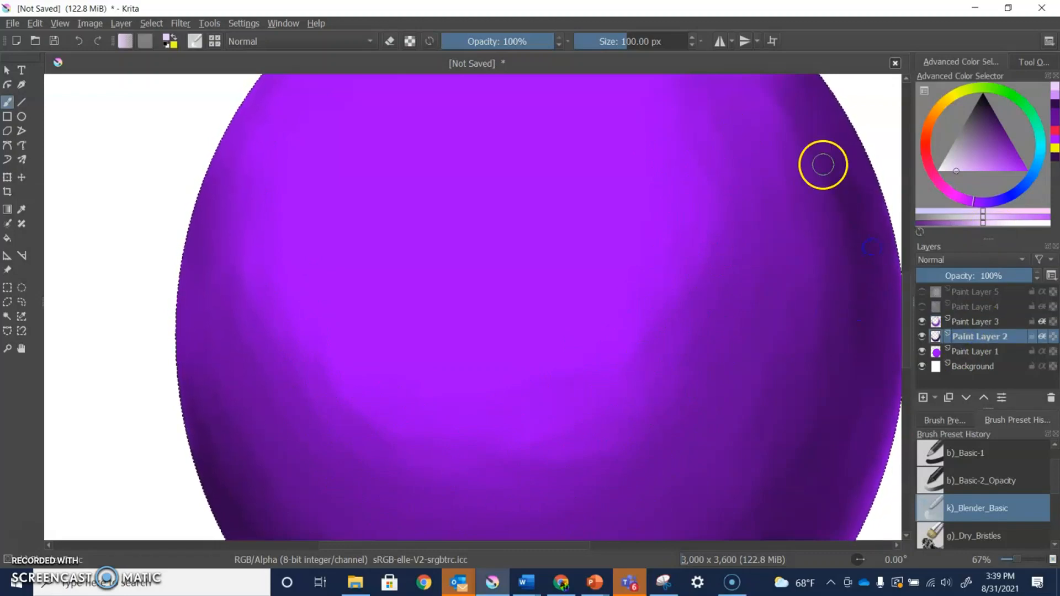
Show Paint Layer 4 and blend the light purple highlight's edge into the surrounding purple.
{"action": "scroll", "coordinate": [816, 435], "scroll_direction": "up", "scroll_amount": 3}
{"action": "left_click", "coordinate": [921, 307]}
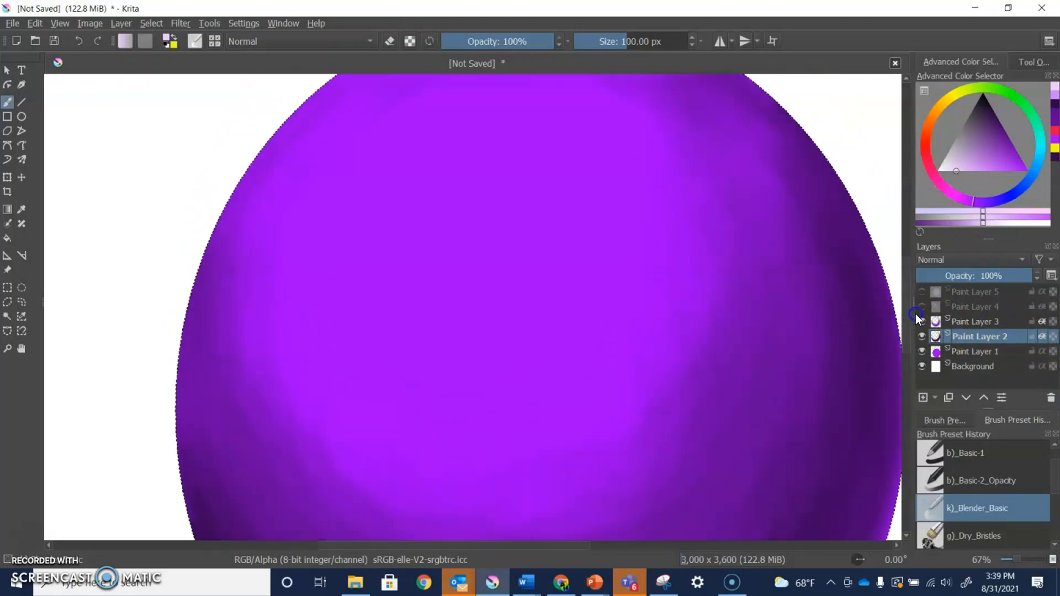
{"action": "left_click", "coordinate": [975, 308]}
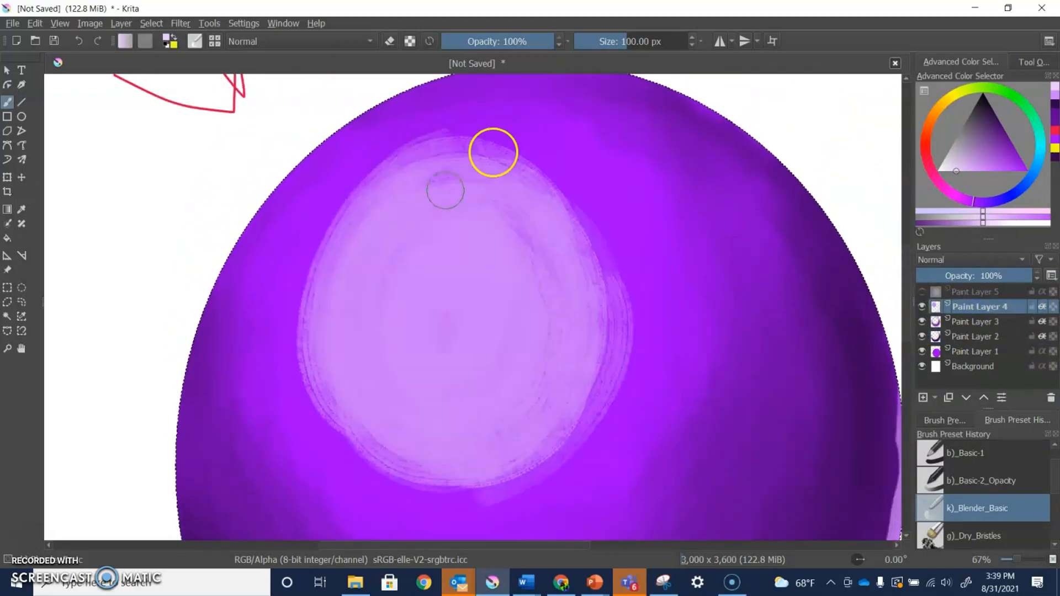
{"action": "mouse_move", "coordinate": [300, 355]}
{"action": "left_mouse_down"}
{"action": "mouse_move", "coordinate": [433, 486]}
{"action": "mouse_move", "coordinate": [528, 466]}
{"action": "mouse_move", "coordinate": [594, 404]}
{"action": "mouse_move", "coordinate": [631, 356]}
{"action": "mouse_move", "coordinate": [603, 313]}
{"action": "mouse_move", "coordinate": [606, 256]}
{"action": "mouse_move", "coordinate": [459, 146]}
{"action": "mouse_move", "coordinate": [312, 296]}
{"action": "mouse_move", "coordinate": [355, 237]}
{"action": "mouse_move", "coordinate": [533, 199]}
{"action": "mouse_move", "coordinate": [535, 298]}
{"action": "mouse_move", "coordinate": [490, 218]}
{"action": "mouse_move", "coordinate": [370, 379]}
{"action": "mouse_move", "coordinate": [421, 276]}
{"action": "mouse_move", "coordinate": [459, 447]}
{"action": "mouse_move", "coordinate": [534, 463]}
{"action": "left_mouse_up"}
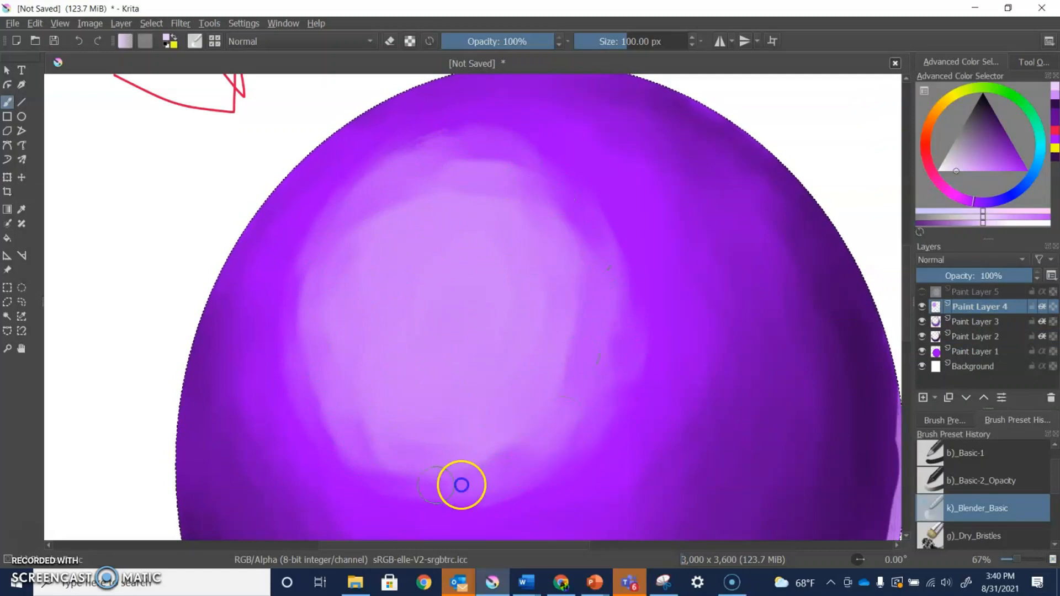
Show Paint Layer 5, blend its pale lilac center into the highlight, and make Paint Layer 4 active.
{"action": "left_click", "coordinate": [922, 291]}
{"action": "left_click", "coordinate": [939, 292]}
{"action": "mouse_move", "coordinate": [393, 260]}
{"action": "left_mouse_down"}
{"action": "mouse_move", "coordinate": [379, 336]}
{"action": "mouse_move", "coordinate": [403, 401]}
{"action": "mouse_move", "coordinate": [498, 348]}
{"action": "mouse_move", "coordinate": [484, 285]}
{"action": "mouse_move", "coordinate": [414, 276]}
{"action": "mouse_move", "coordinate": [438, 361]}
{"action": "left_mouse_up"}
{"action": "left_click", "coordinate": [965, 308]}
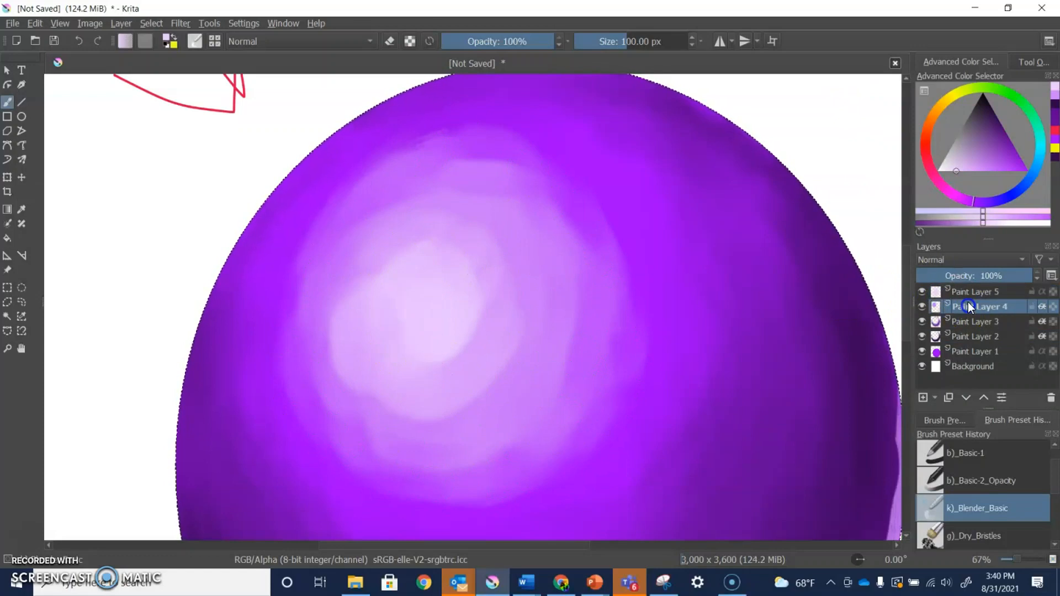
Blend the dark shading along the ellipse's right side and the reflected light along its lower-right edge with the k)_Blender_Basic brush.
{"action": "left_click", "coordinate": [906, 371]}
{"action": "mouse_move", "coordinate": [758, 327]}
{"action": "left_mouse_down"}
{"action": "mouse_move", "coordinate": [716, 341]}
{"action": "mouse_move", "coordinate": [790, 272]}
{"action": "mouse_move", "coordinate": [694, 357]}
{"action": "mouse_move", "coordinate": [859, 188]}
{"action": "mouse_move", "coordinate": [878, 119]}
{"action": "left_mouse_up"}
{"action": "left_click_drag", "start_coordinate": [908, 403], "coordinate": [909, 371]}
{"action": "left_click_drag", "start_coordinate": [861, 326], "coordinate": [888, 234]}
{"action": "left_click_drag", "start_coordinate": [907, 387], "coordinate": [905, 370]}
{"action": "left_click_drag", "start_coordinate": [500, 545], "coordinate": [567, 545]}
{"action": "mouse_move", "coordinate": [683, 233]}
{"action": "left_mouse_down"}
{"action": "mouse_move", "coordinate": [694, 213]}
{"action": "mouse_move", "coordinate": [644, 421]}
{"action": "mouse_move", "coordinate": [631, 365]}
{"action": "mouse_move", "coordinate": [587, 449]}
{"action": "left_mouse_up"}
{"action": "mouse_move", "coordinate": [522, 546]}
{"action": "left_mouse_down"}
{"action": "mouse_move", "coordinate": [758, 551]}
{"action": "mouse_move", "coordinate": [479, 522]}
{"action": "left_mouse_up"}
{"action": "scroll", "coordinate": [748, 378], "scroll_direction": "down", "scroll_amount": 2}
{"action": "mouse_move", "coordinate": [748, 378]}
{"action": "left_mouse_down"}
{"action": "mouse_move", "coordinate": [657, 456]}
{"action": "mouse_move", "coordinate": [541, 520]}
{"action": "left_mouse_up"}
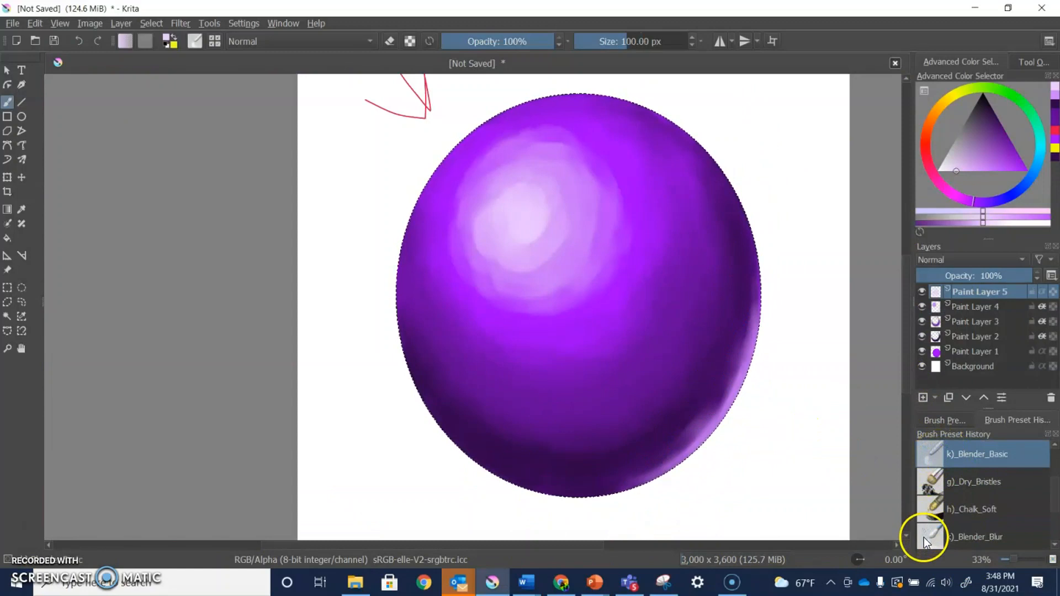
Using k)_Blender_Blur at 213.89 px, smooth the shading on Paint Layers 5, 4, 3 and 2, and soften the reflected light on Paint Layer 4.
{"action": "left_click", "coordinate": [924, 539]}
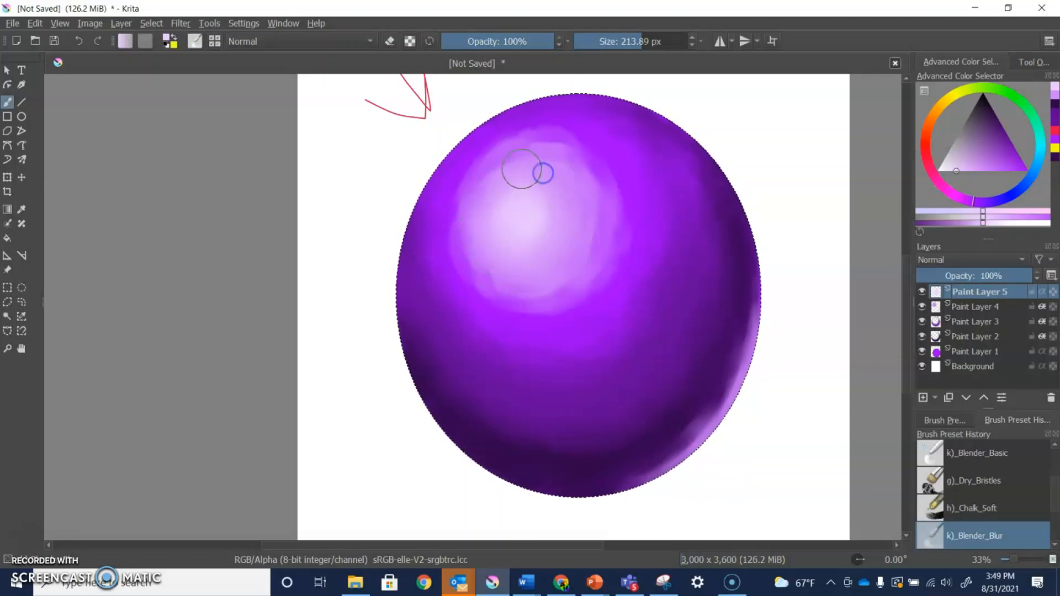
{"action": "left_click", "coordinate": [955, 307]}
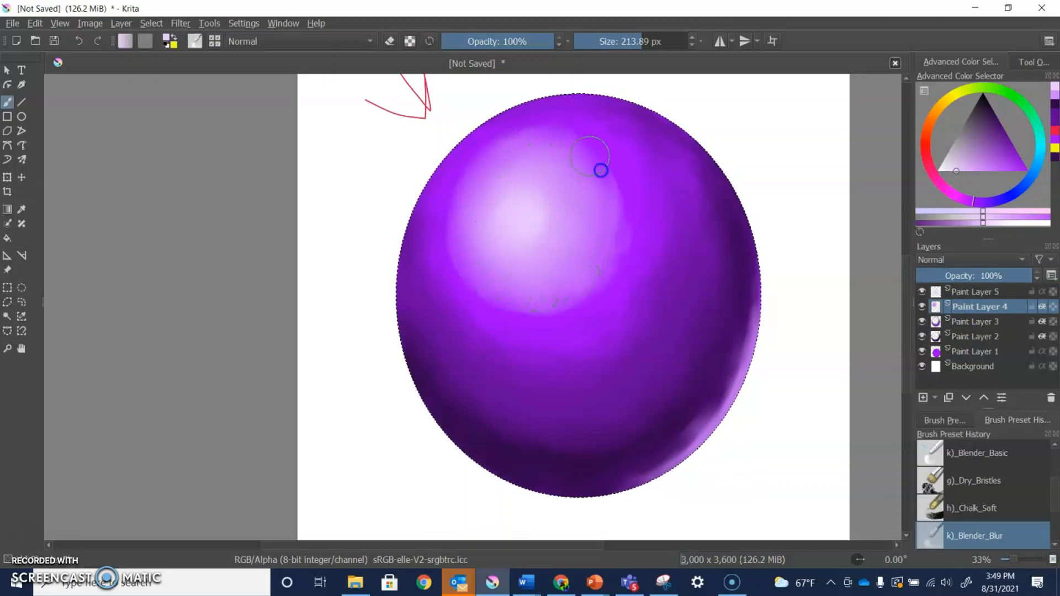
{"action": "left_click", "coordinate": [988, 322]}
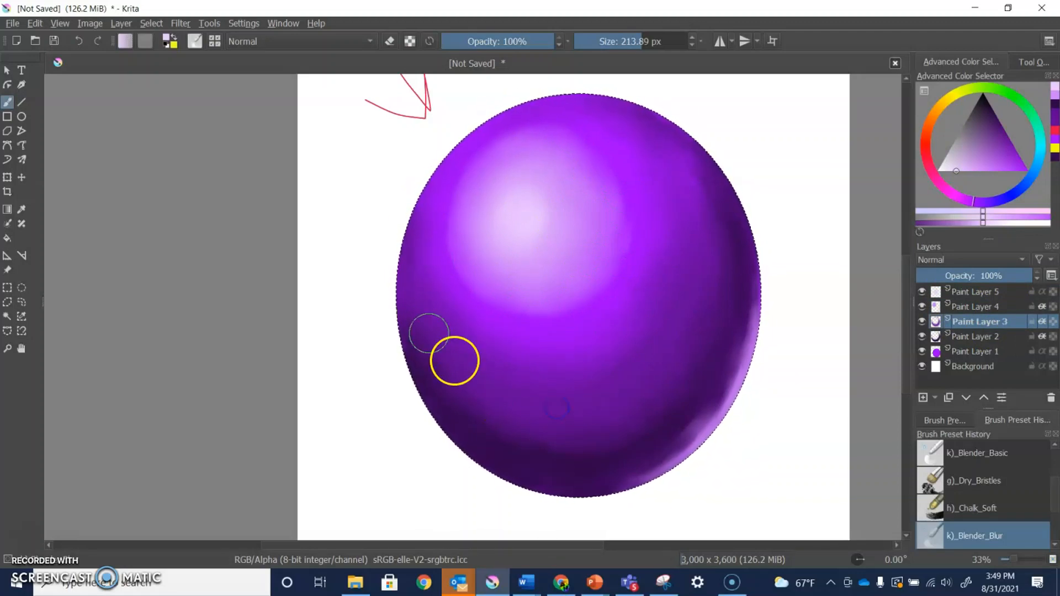
{"action": "left_click", "coordinate": [973, 337]}
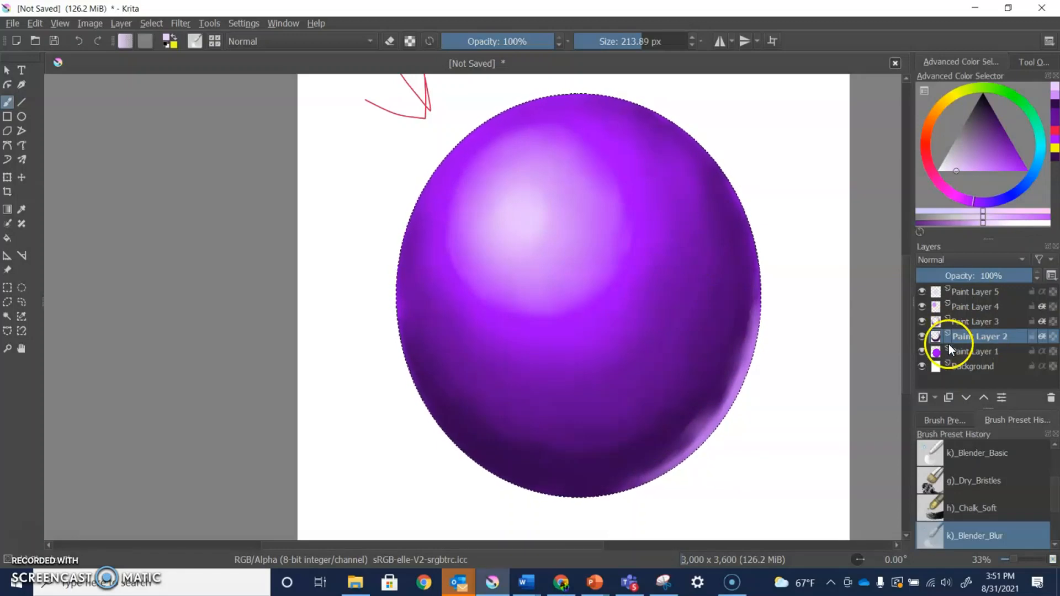
{"action": "left_click", "coordinate": [939, 307]}
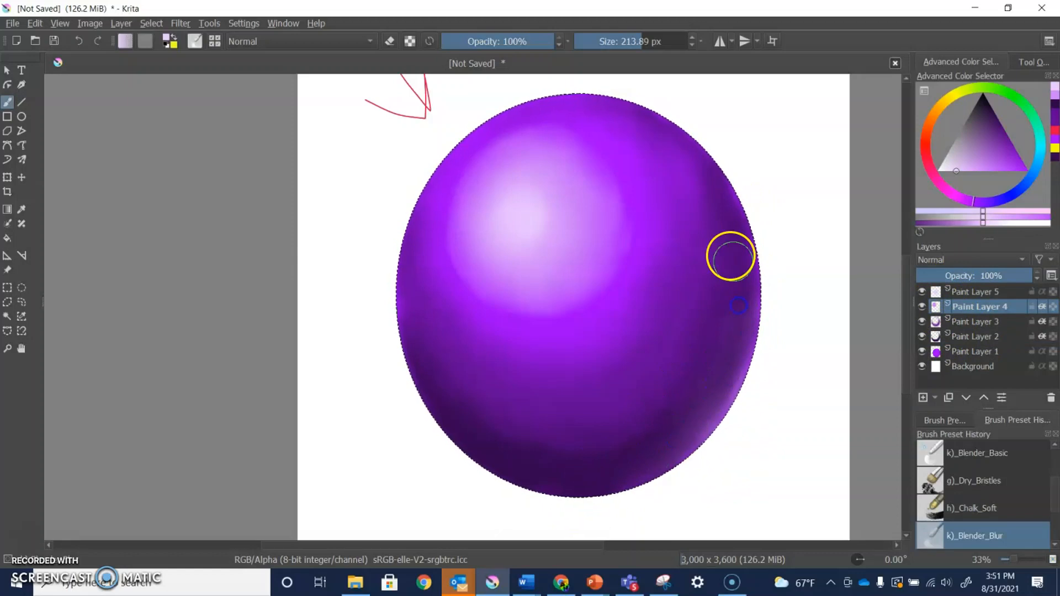
Merge Paint Layers 5, 4, 3 and 2 down into Paint Layer 1, keeping the Background layer separate.
{"action": "right_click", "coordinate": [963, 289]}
{"action": "left_click", "coordinate": [907, 130]}
{"action": "right_click", "coordinate": [966, 294]}
{"action": "left_click", "coordinate": [943, 126]}
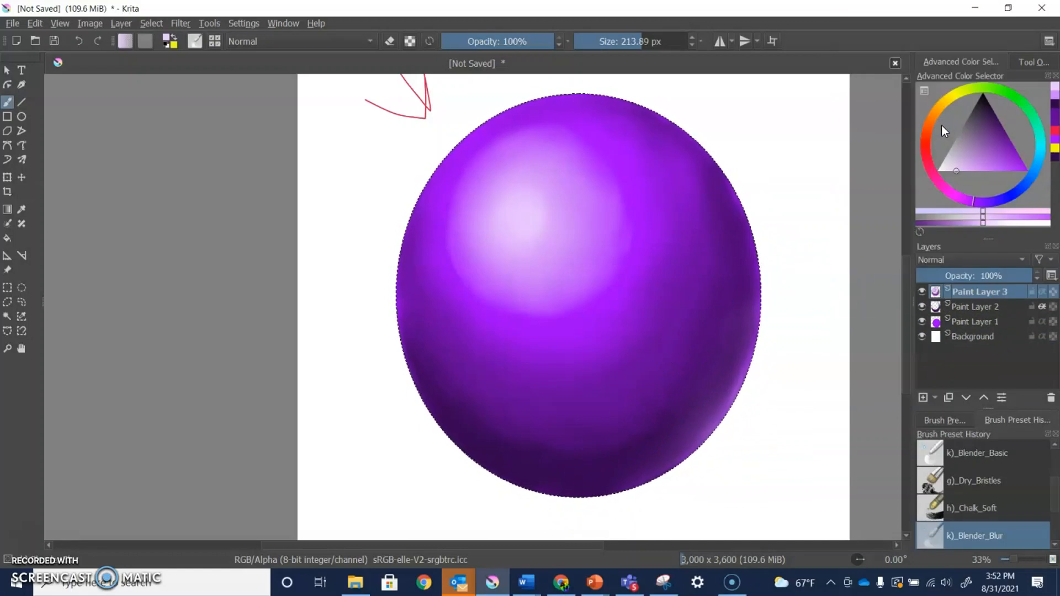
{"action": "key", "text": "ctrl+e"}
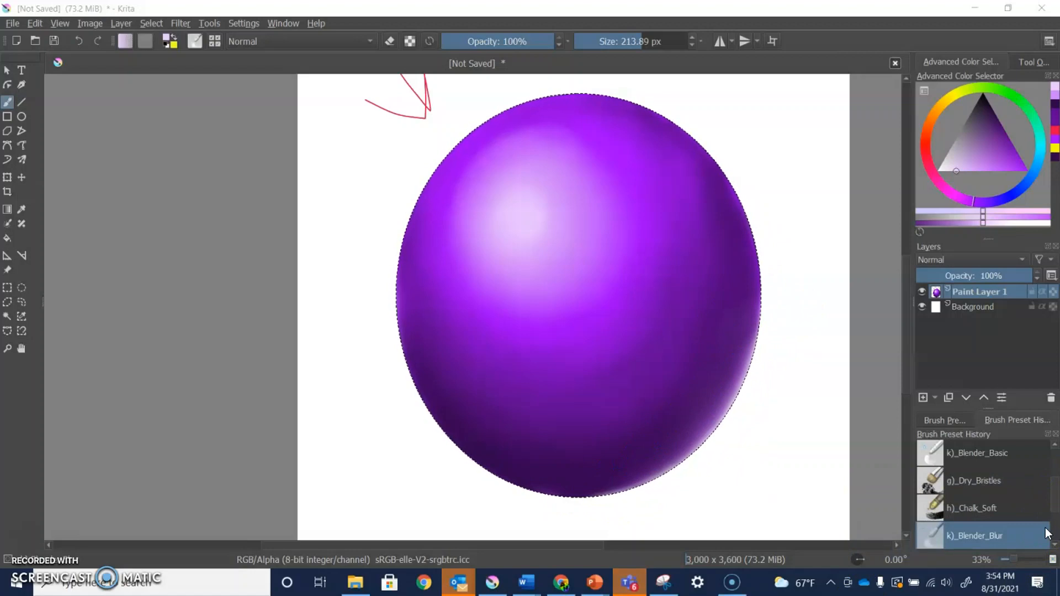
Make Paint Layer 1 active and remove the elliptical selection.
{"action": "left_click", "coordinate": [975, 306]}
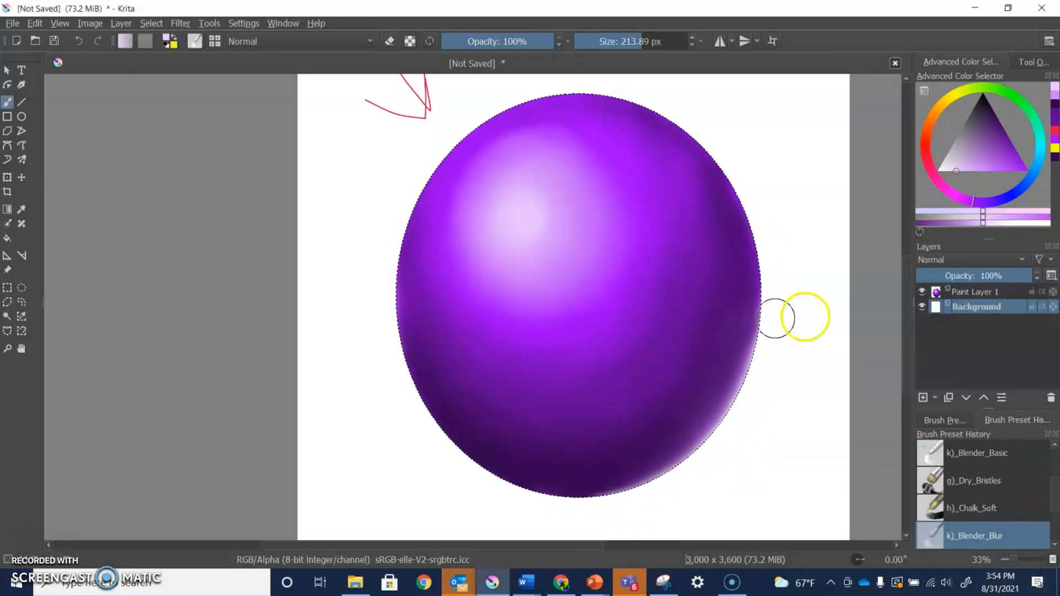
{"action": "left_click", "coordinate": [943, 289]}
{"action": "left_click", "coordinate": [149, 23]}
{"action": "left_click", "coordinate": [186, 48]}
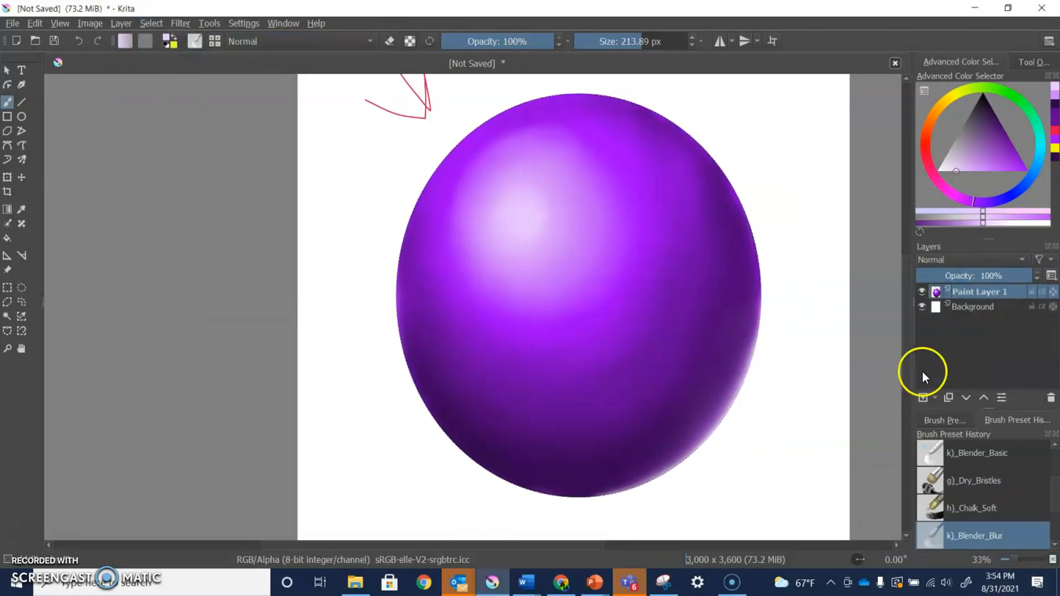
Erase the red light-direction arrow above the ellipse on Paint Layer 1 with the a)_Eraser_Circle brush at 174.51 px.
{"action": "left_click_drag", "start_coordinate": [906, 376], "coordinate": [906, 348]}
{"action": "mouse_move", "coordinate": [1053, 492]}
{"action": "left_mouse_down"}
{"action": "mouse_move", "coordinate": [1054, 458]}
{"action": "mouse_move", "coordinate": [1053, 525]}
{"action": "left_mouse_up"}
{"action": "left_click", "coordinate": [955, 538]}
{"action": "mouse_move", "coordinate": [355, 106]}
{"action": "left_mouse_down"}
{"action": "mouse_move", "coordinate": [417, 201]}
{"action": "mouse_move", "coordinate": [338, 184]}
{"action": "left_mouse_up"}
{"action": "left_click_drag", "start_coordinate": [908, 273], "coordinate": [902, 293]}
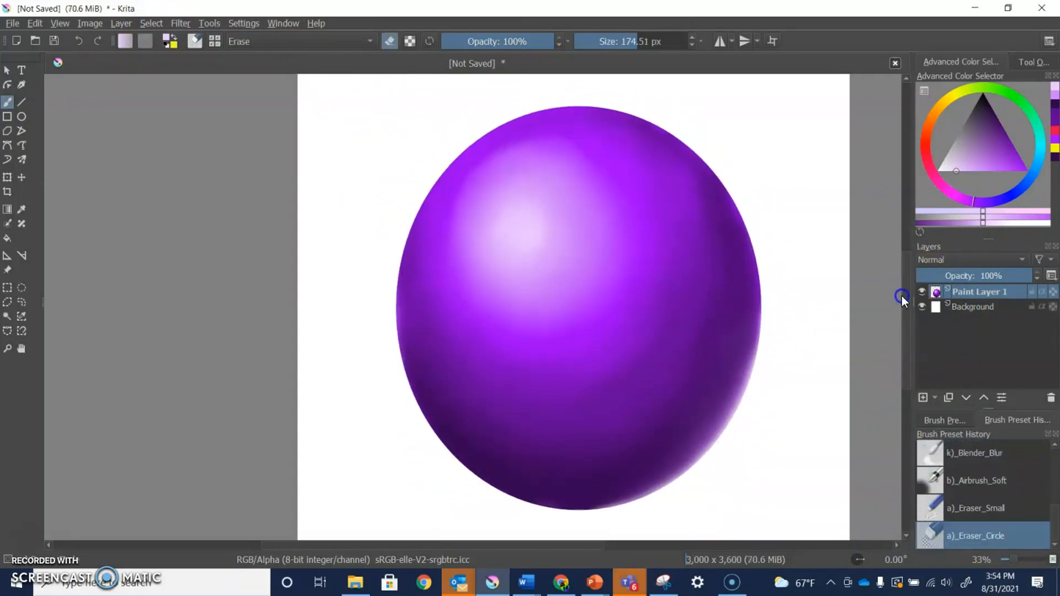